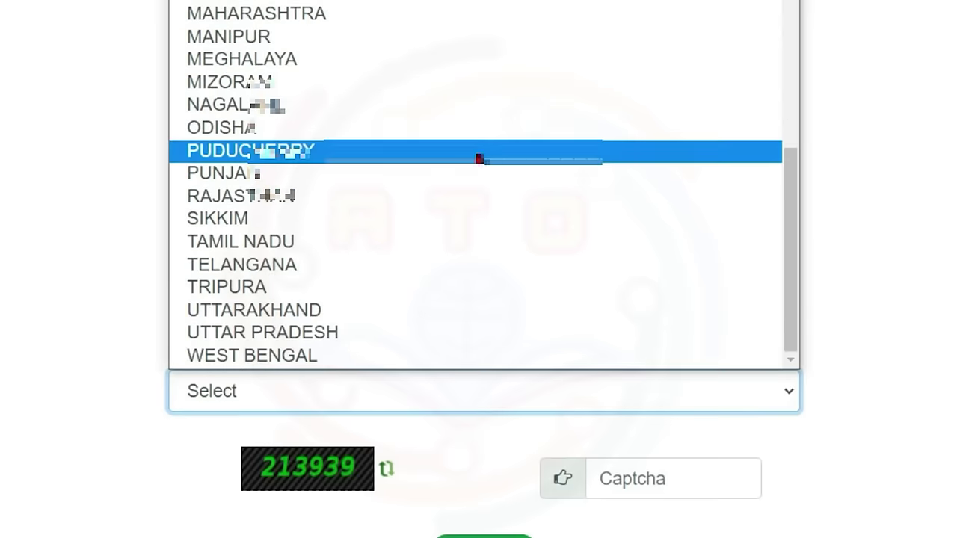
Step: Pick ODISHA as the state, enter the captcha code, and submit the registration
left_click(454, 138)
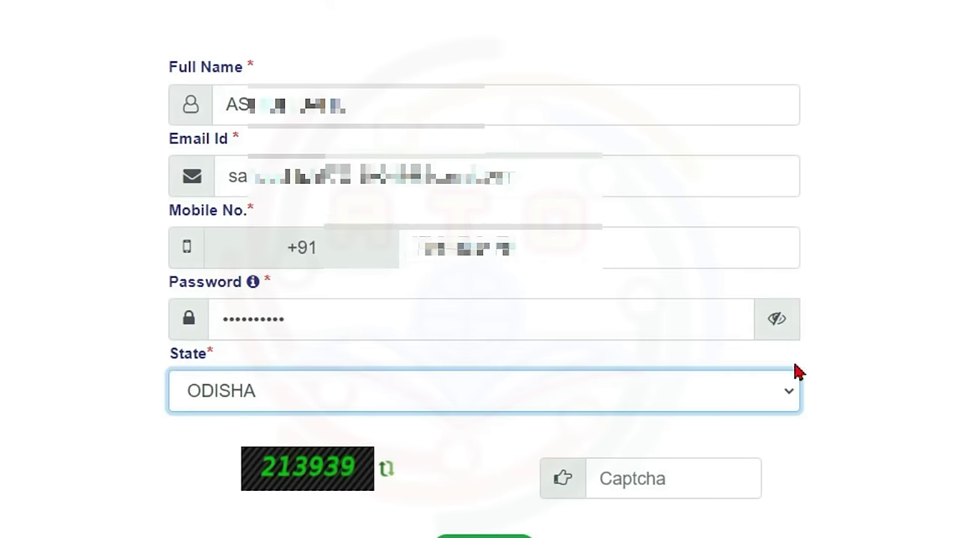
left_click(705, 487)
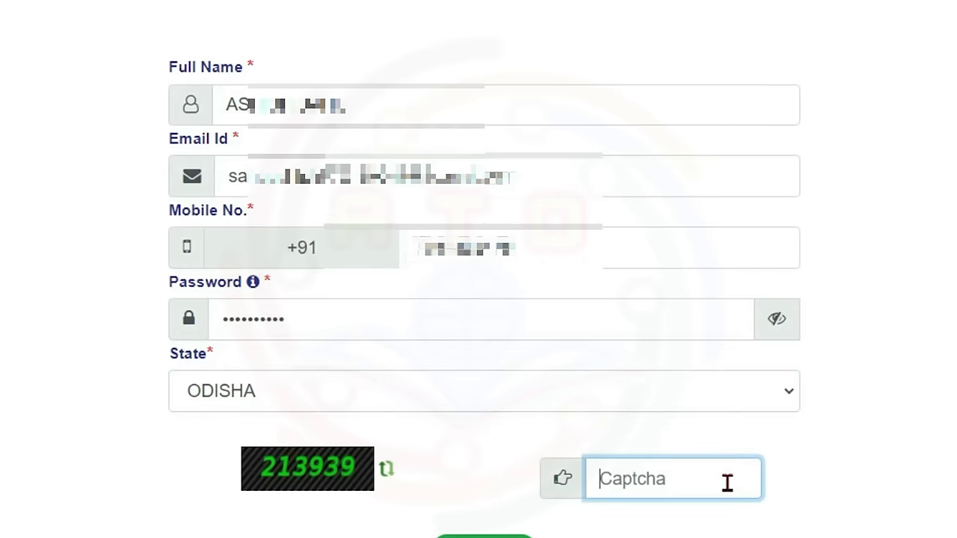
type("21")
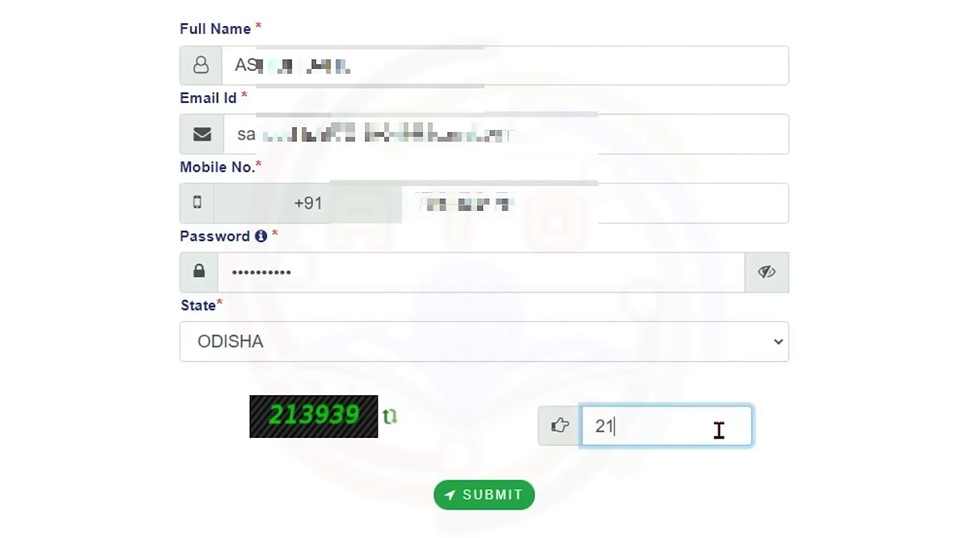
type("3939")
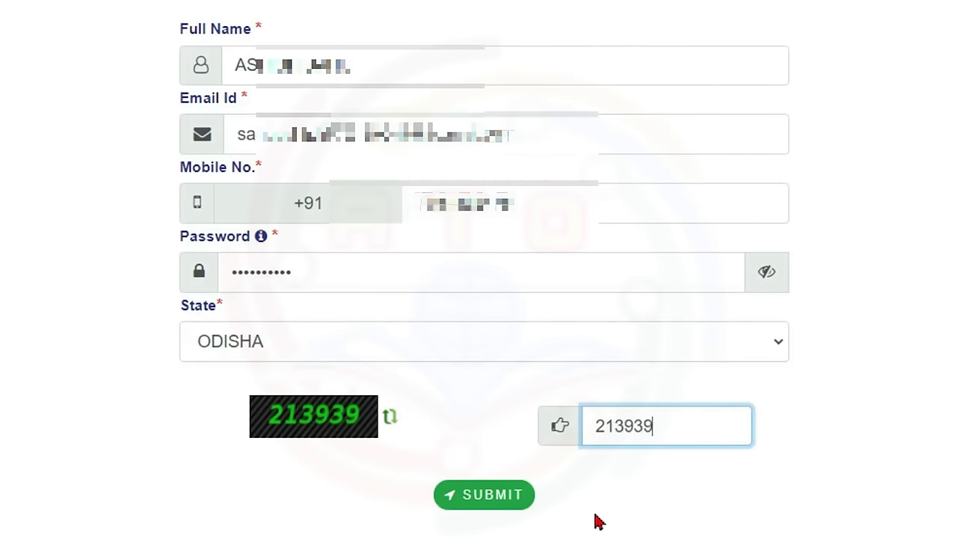
left_click(504, 510)
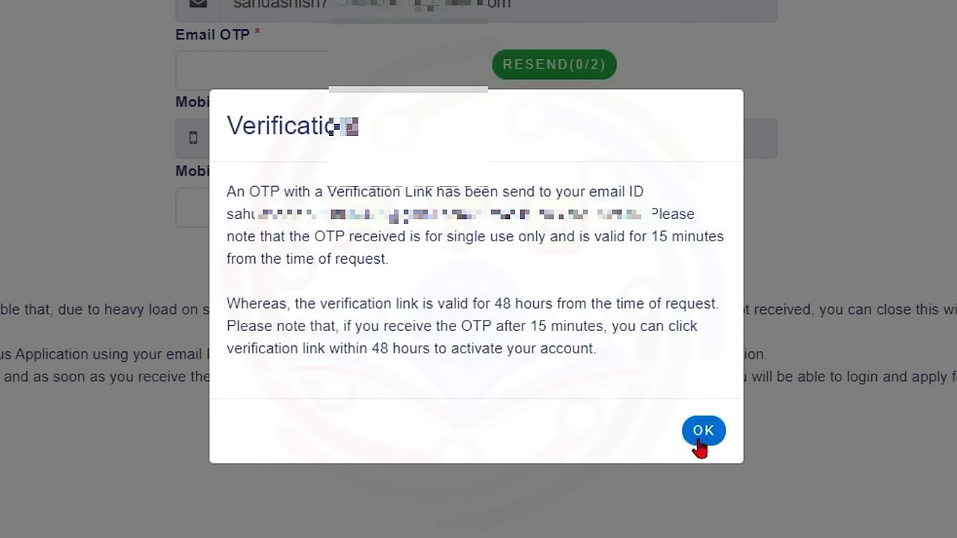
Step: Dismiss the OTP notice, enter the email and mobile OTPs, and validate them
left_click(700, 448)
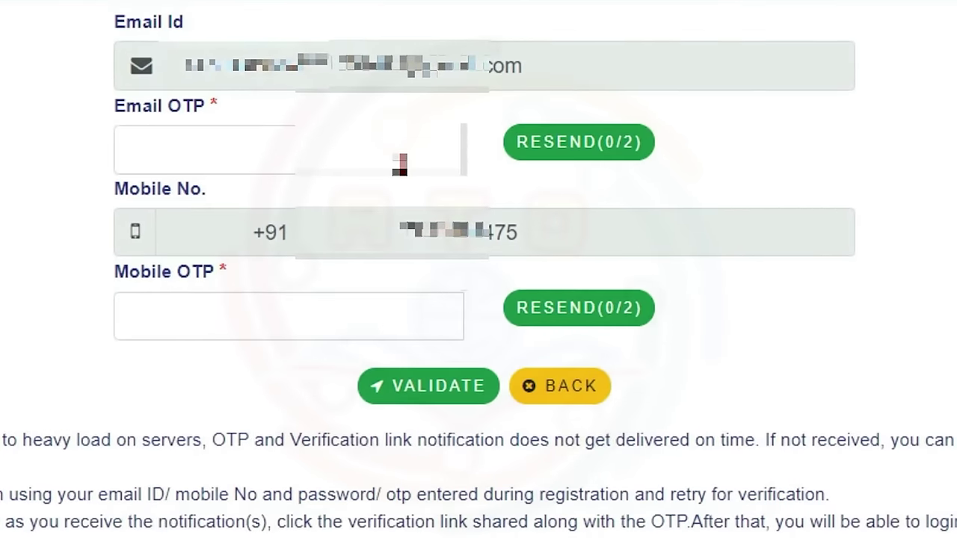
left_click(400, 163)
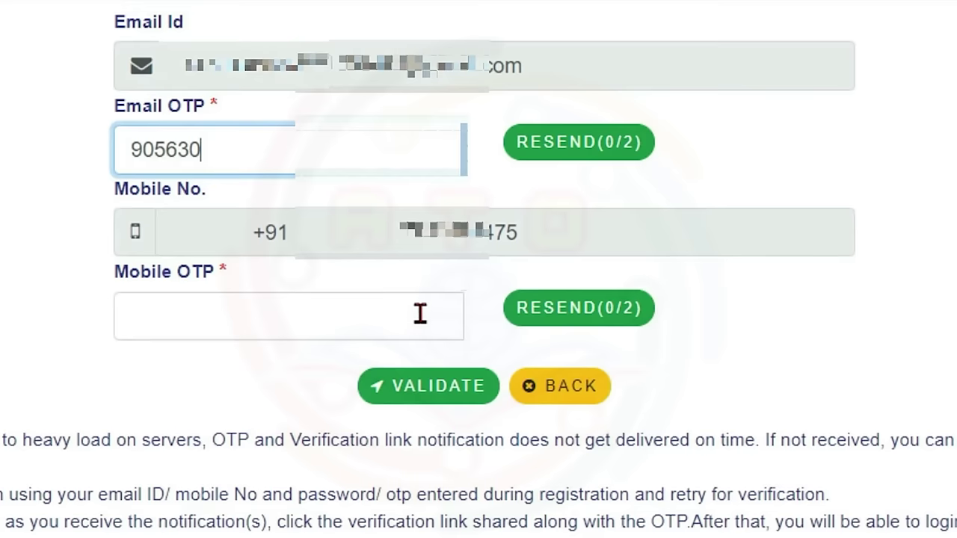
left_click(404, 314)
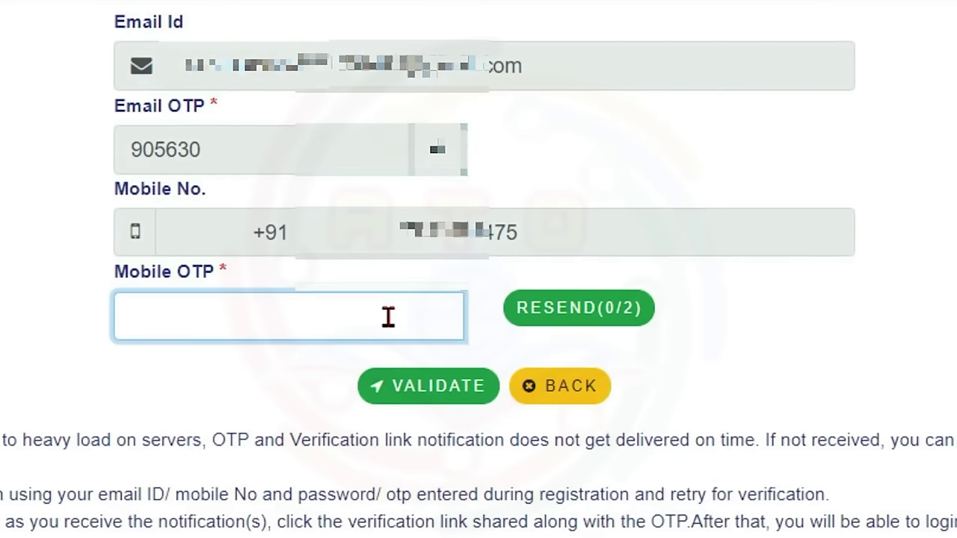
key("ctrl+v")
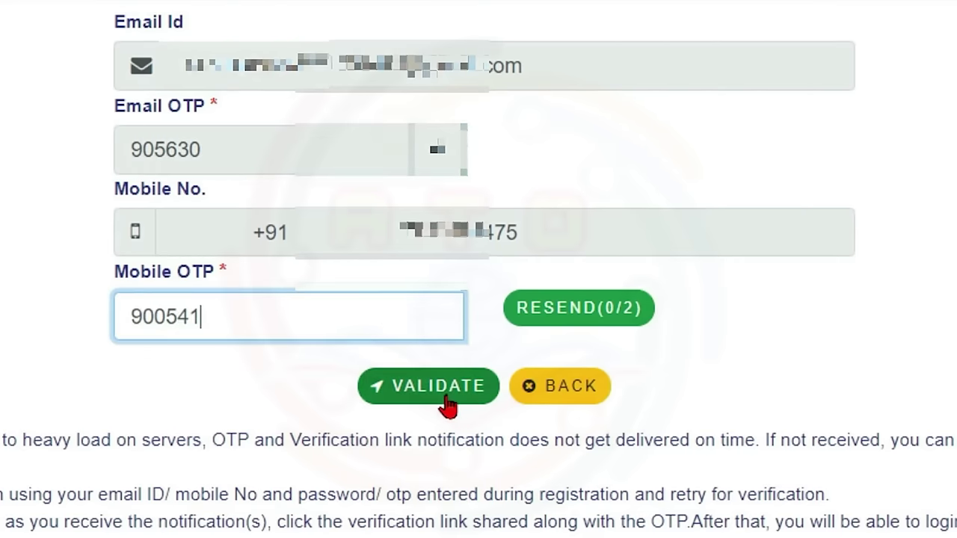
left_click(447, 403)
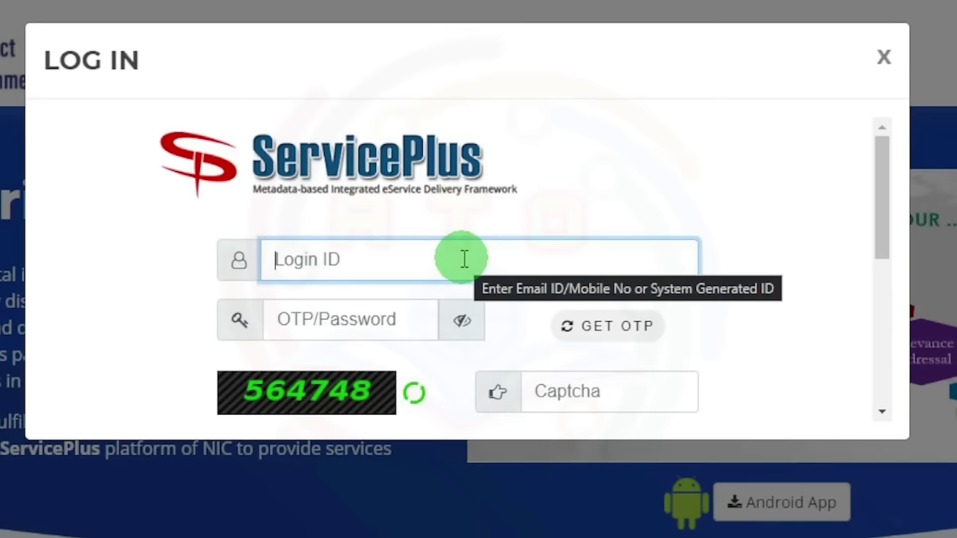
Step: Log in with the new login ID, the account password and the captcha code
key("ctrl+v")
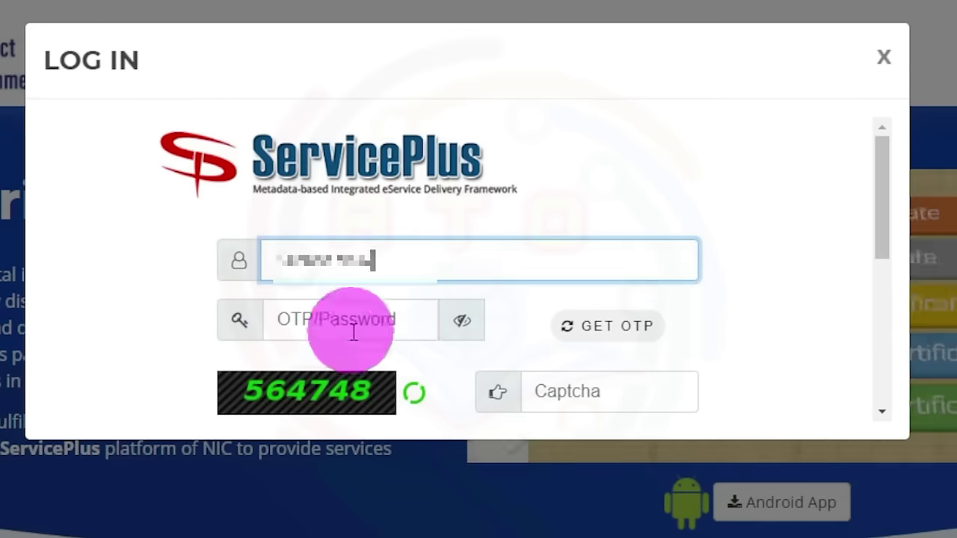
left_click(354, 333)
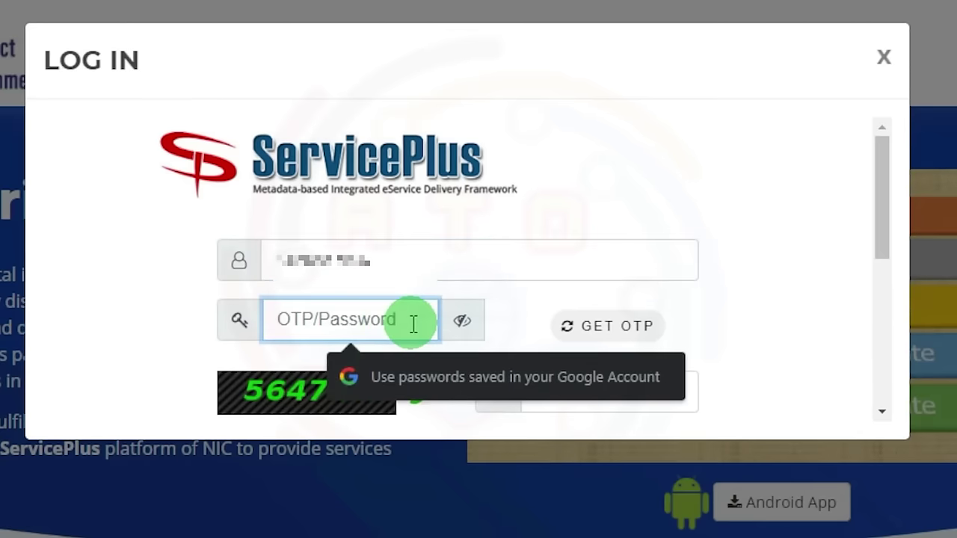
key("ctrl+v")
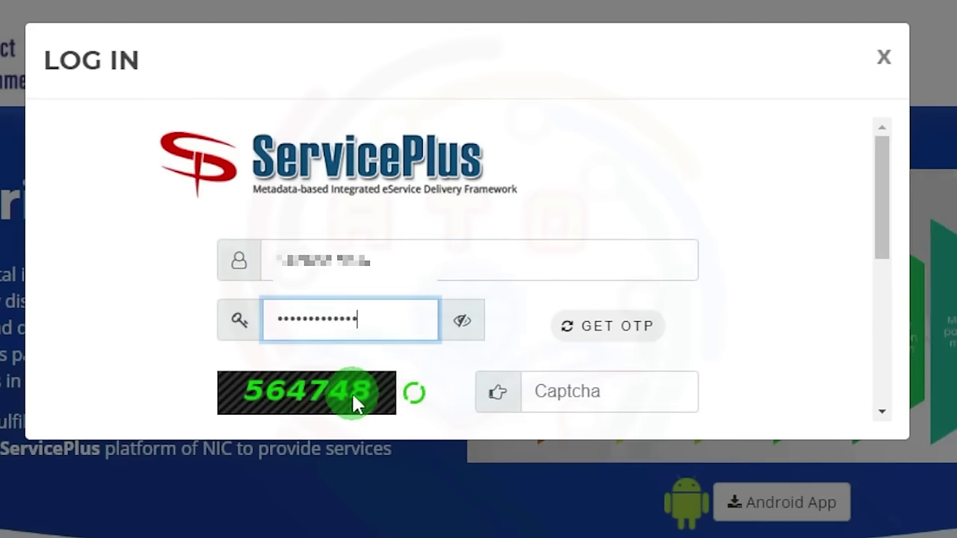
left_click(585, 396)
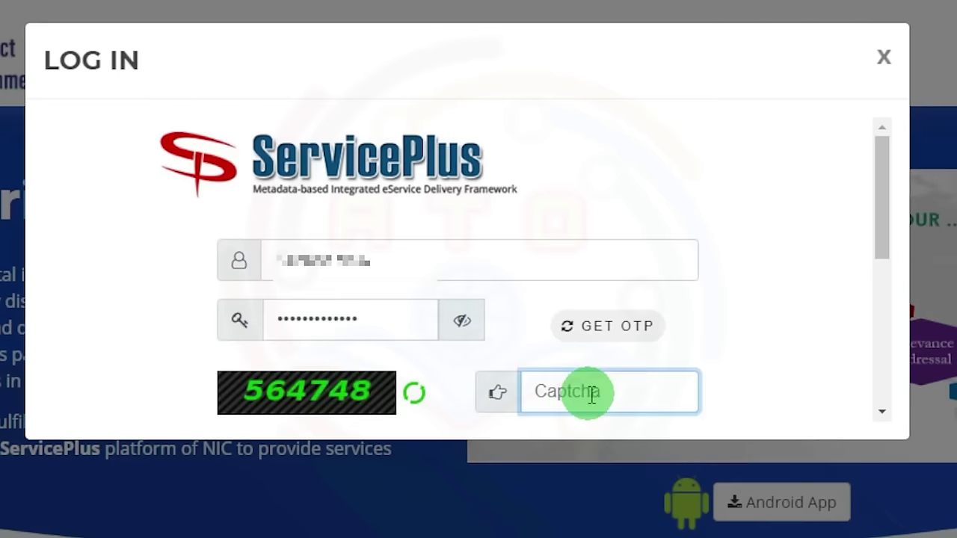
left_click_drag(883, 200, 891, 244)
left_click(482, 365)
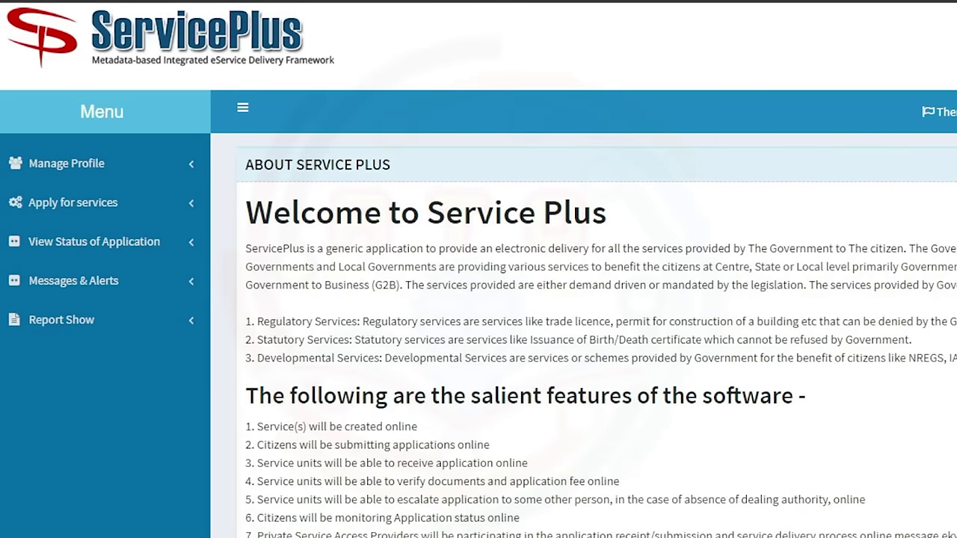
Step: List all available services under Apply for services, keeping ODISHA as the state
left_click(180, 210)
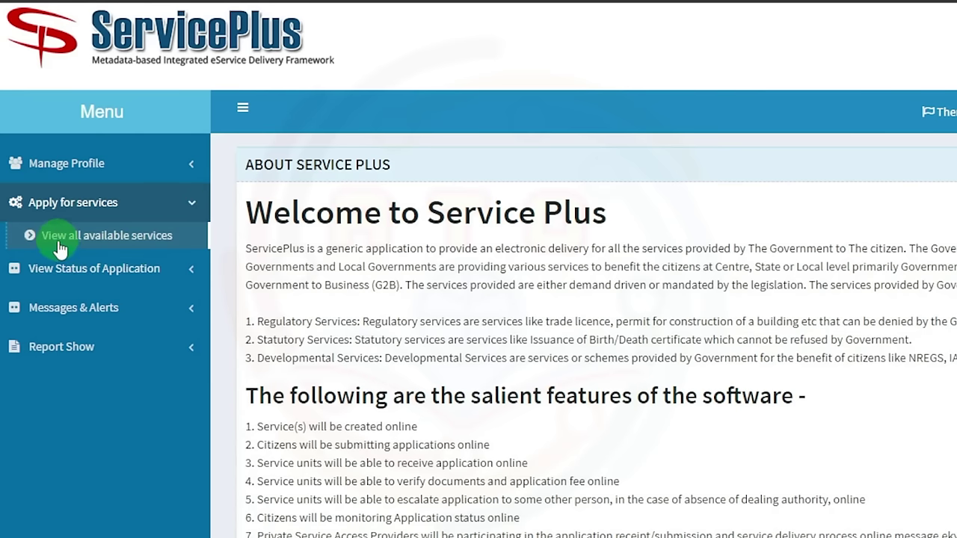
left_click(146, 238)
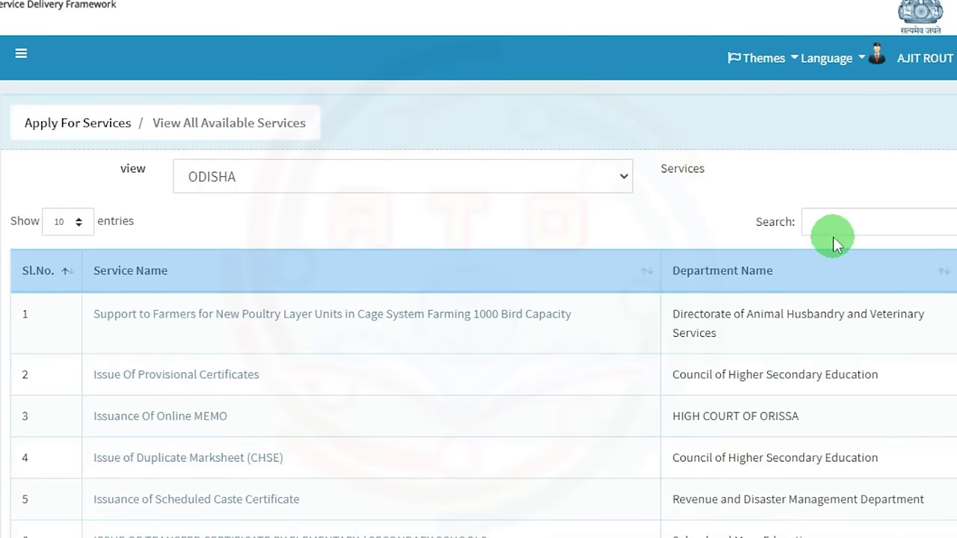
left_click(306, 170)
scroll(292, 379, "down", 1)
scroll(289, 433, "up", 2)
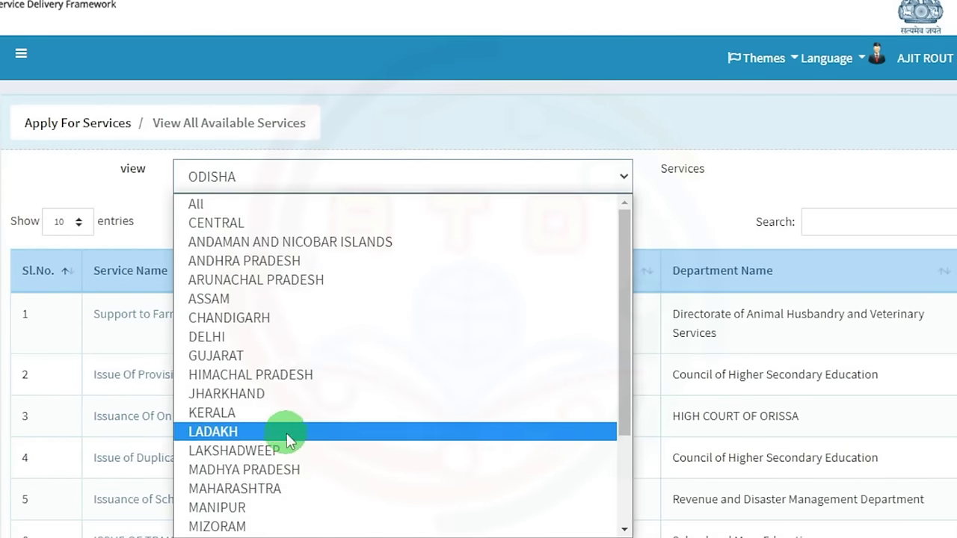
scroll(288, 441, "down", 3)
left_click(288, 442)
Step: Search the services for 'Resident' and open Issuance of Resident Certificate
left_click(875, 221)
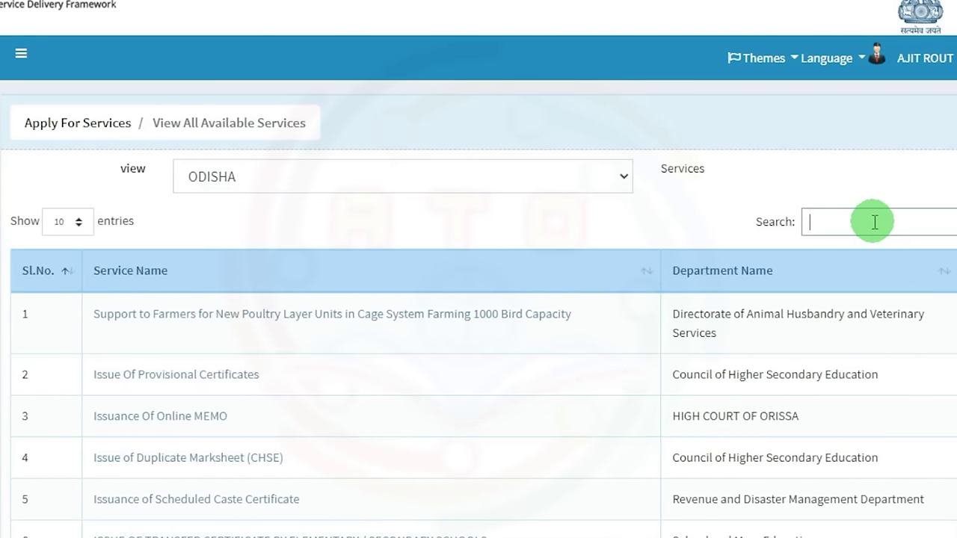
type("Resident")
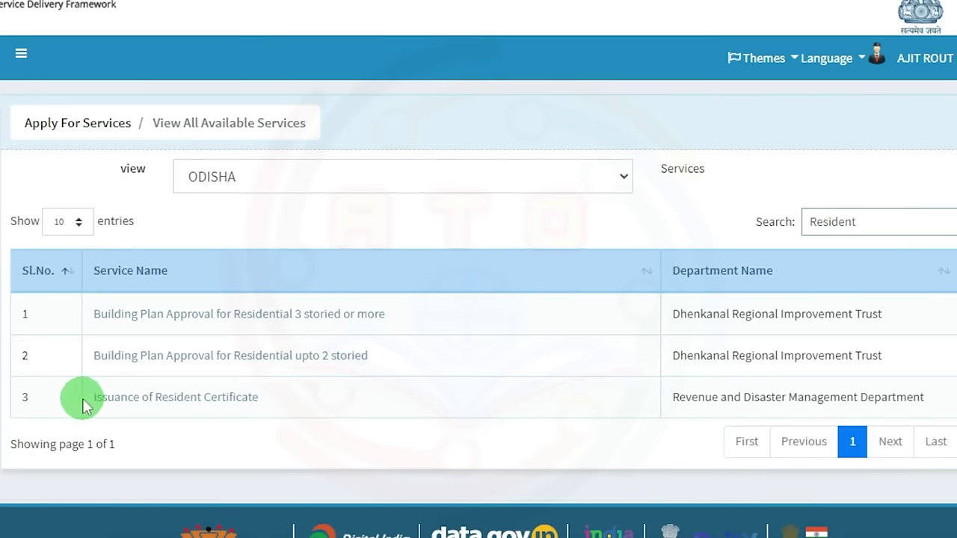
left_click(213, 406)
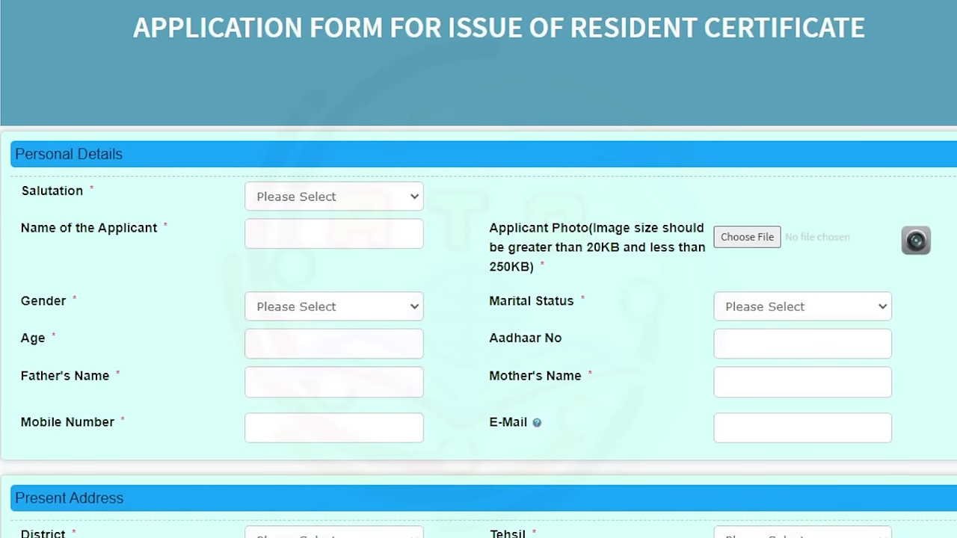
Step: Set the salutation to Miss and fill in the applicant's full name
left_click(373, 196)
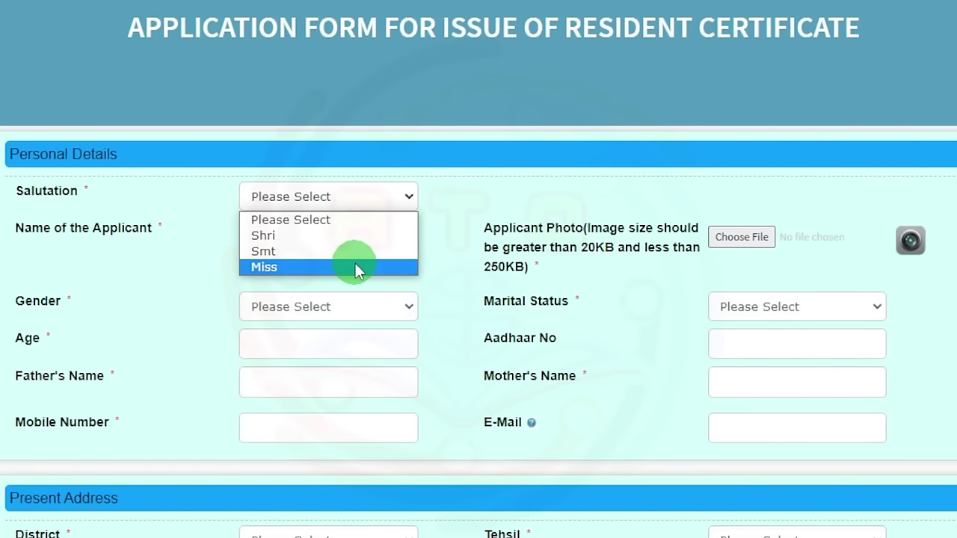
left_click(356, 263)
left_click_drag(24, 228, 280, 248)
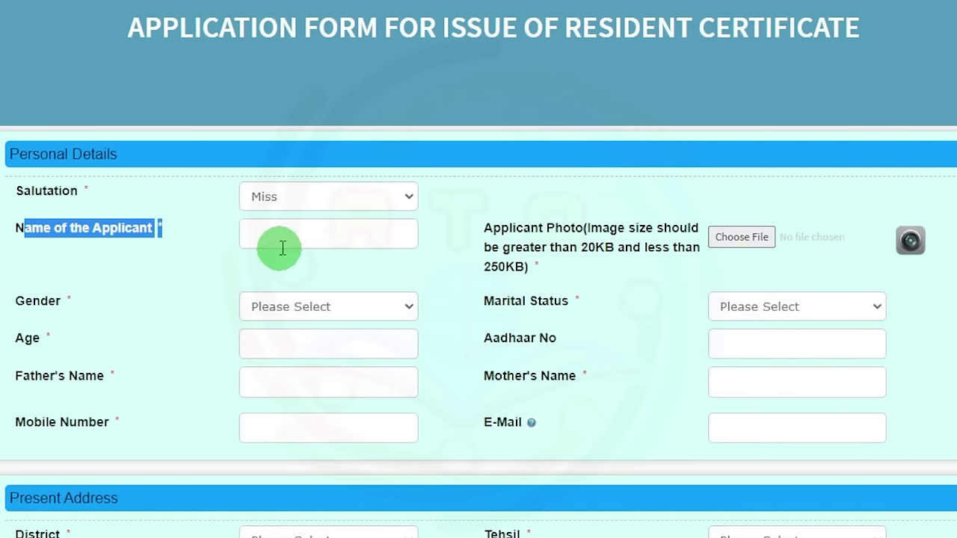
left_click(294, 240)
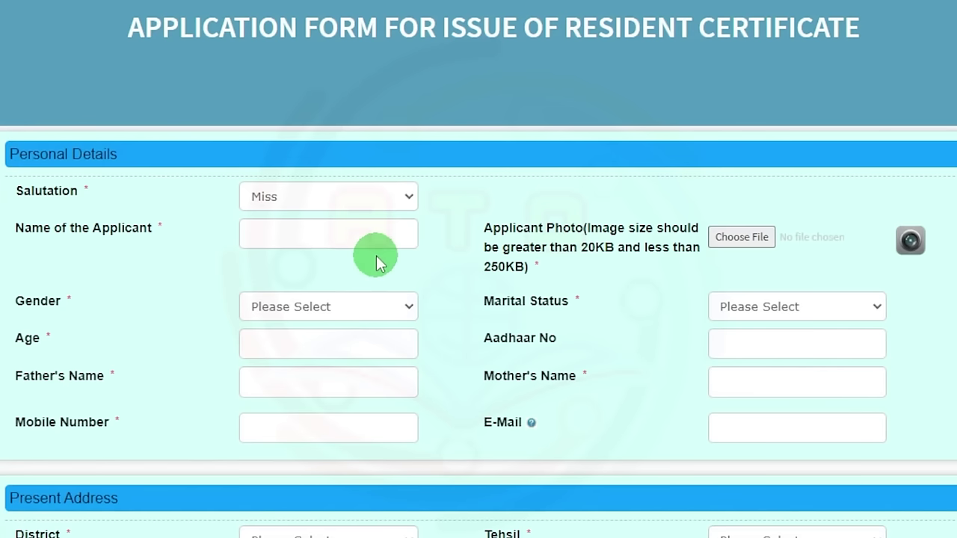
Step: Set gender Female and age 15, then enter the father's name and mobile number
left_click(345, 305)
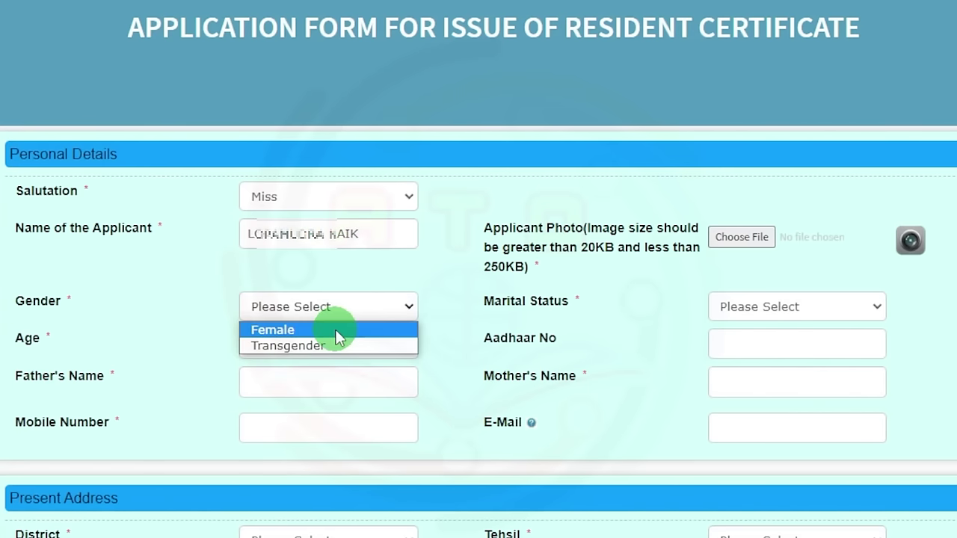
left_click(336, 333)
left_click(344, 349)
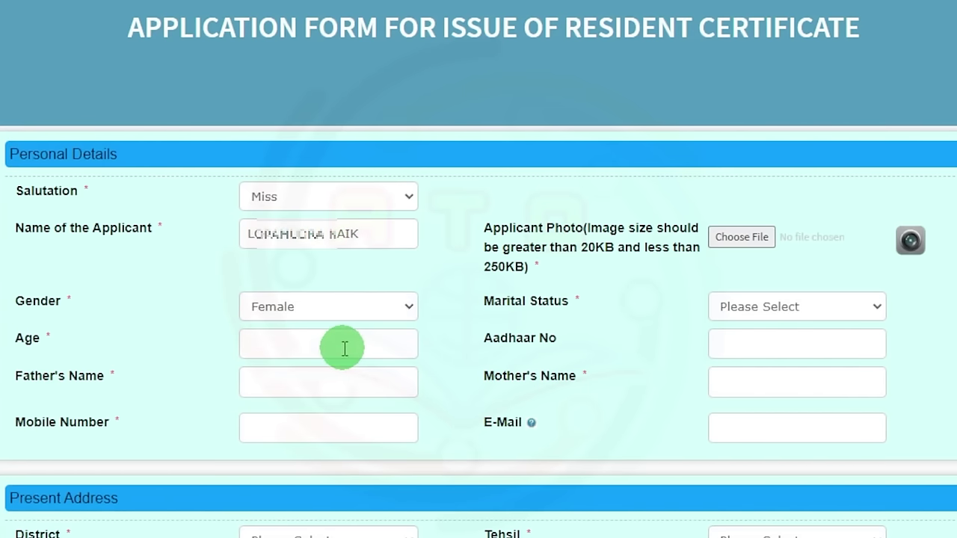
type("15")
left_click(347, 387)
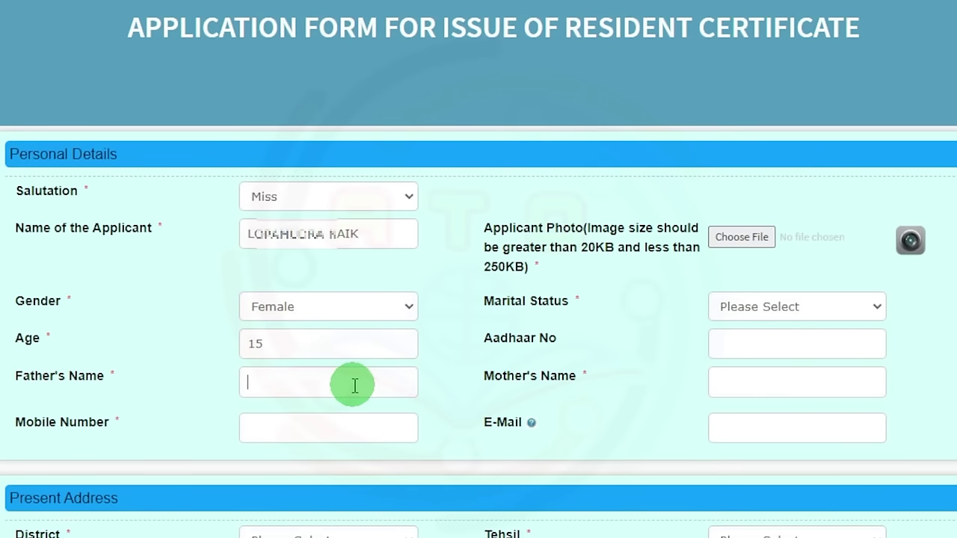
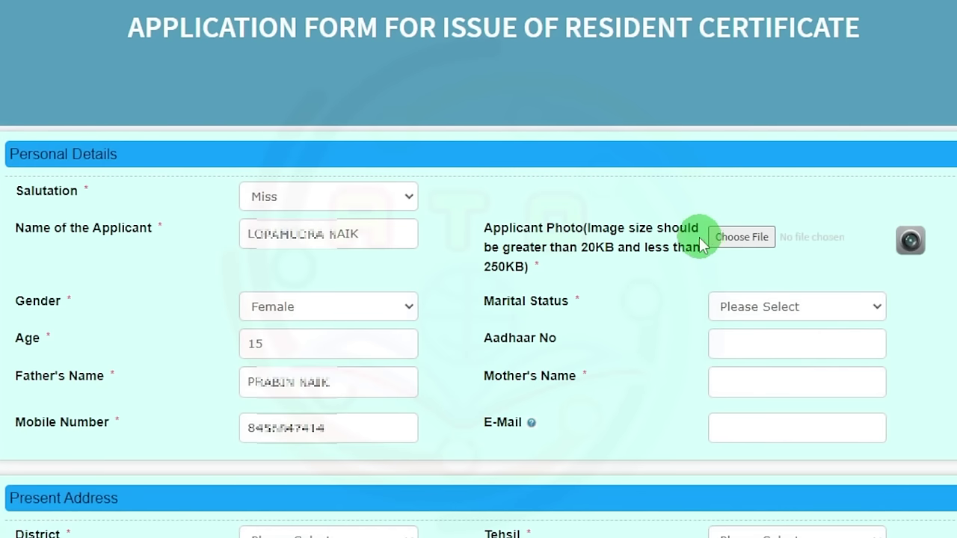
Step: Upload the photo file named 1 as the applicant's photo
left_click(759, 247)
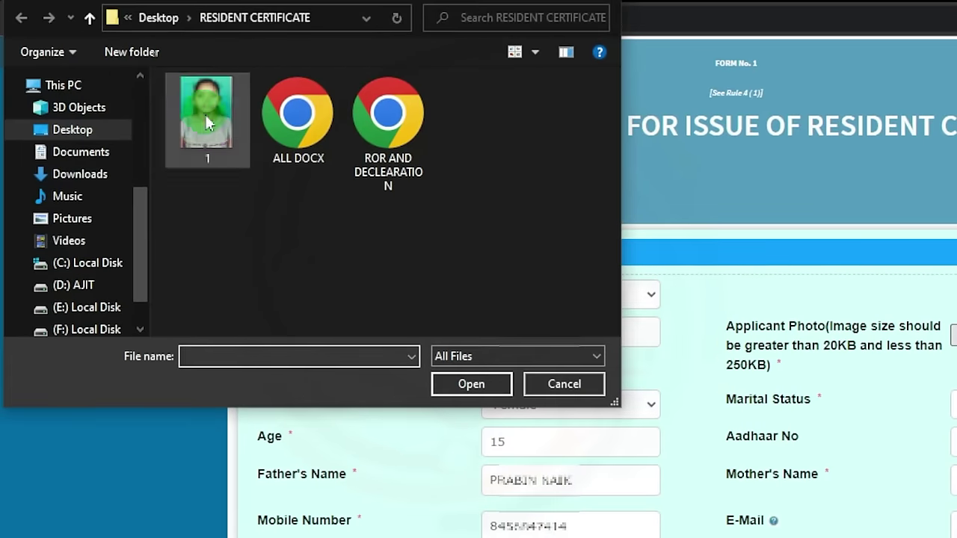
left_click(207, 124)
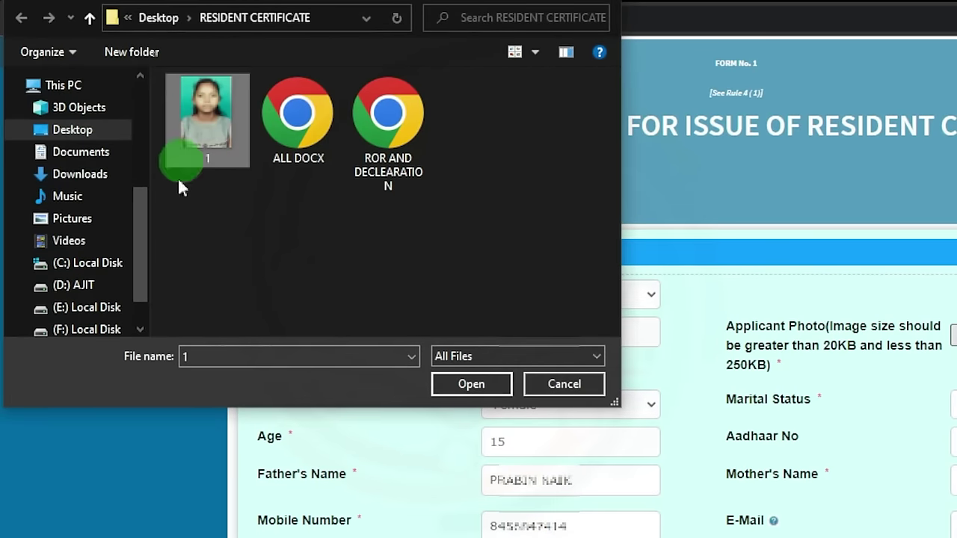
left_click(454, 385)
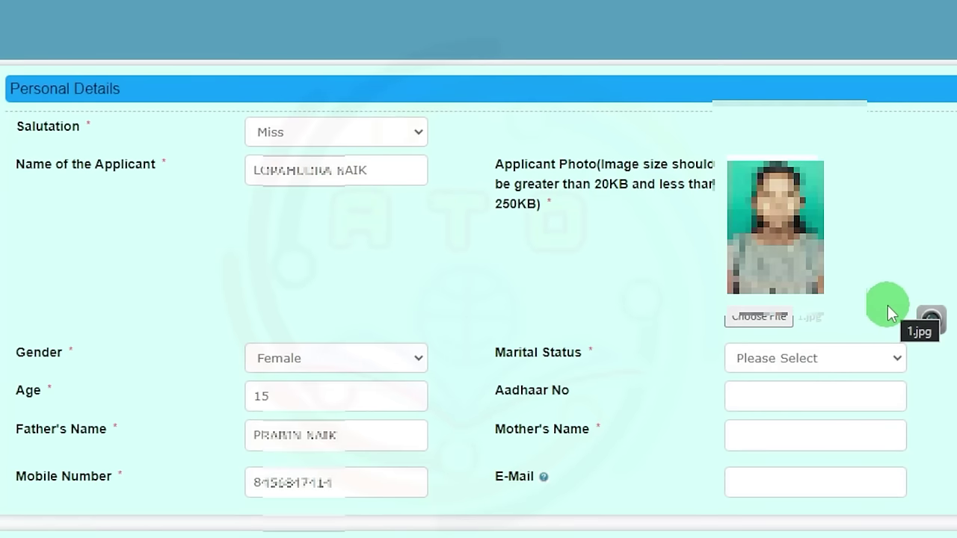
Step: Set marital status to Unmarried, then fill in the mother's name and the applicant's e-mail
left_click(827, 366)
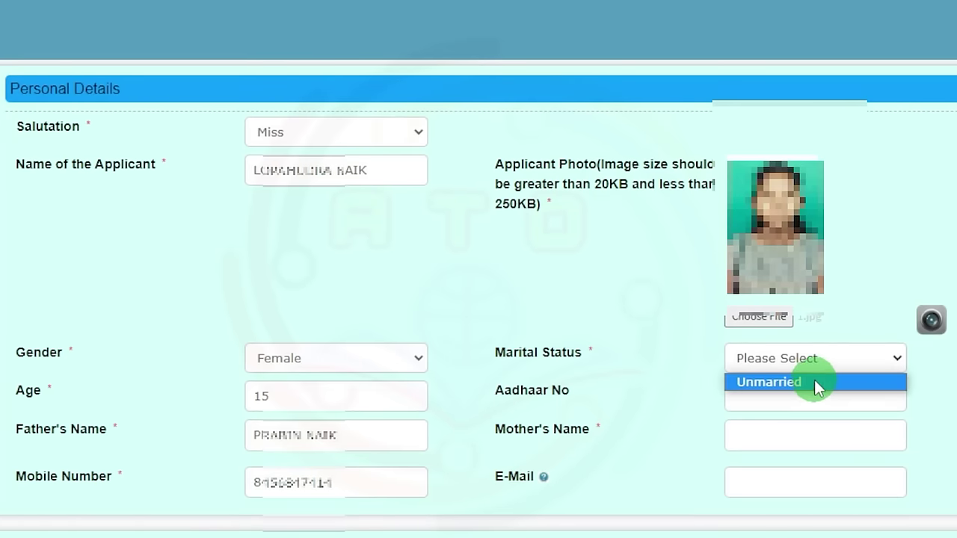
left_click(806, 381)
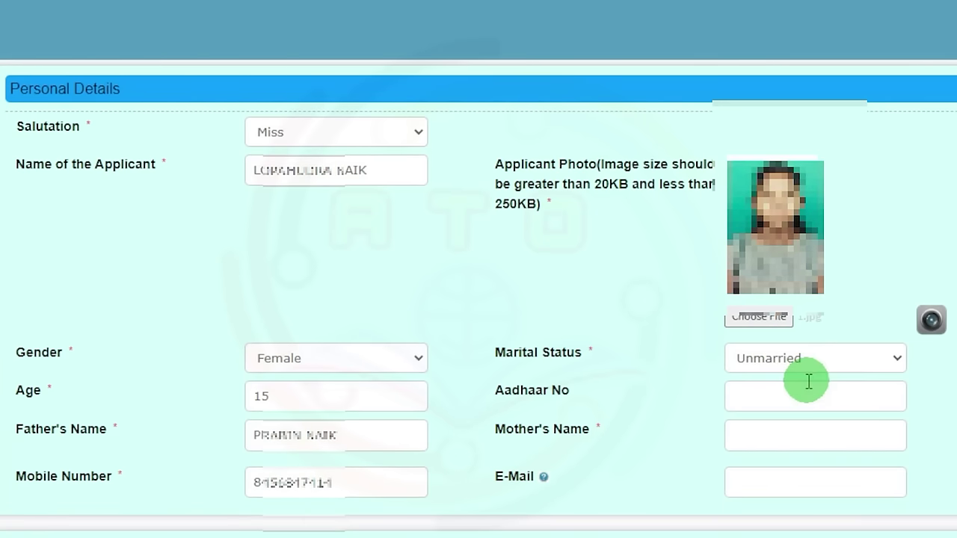
left_click(781, 400)
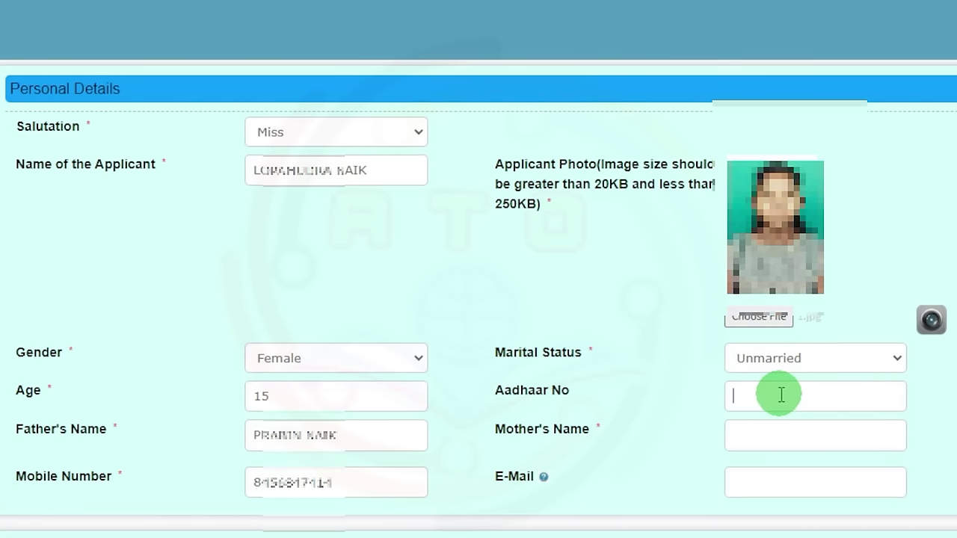
left_click(812, 439)
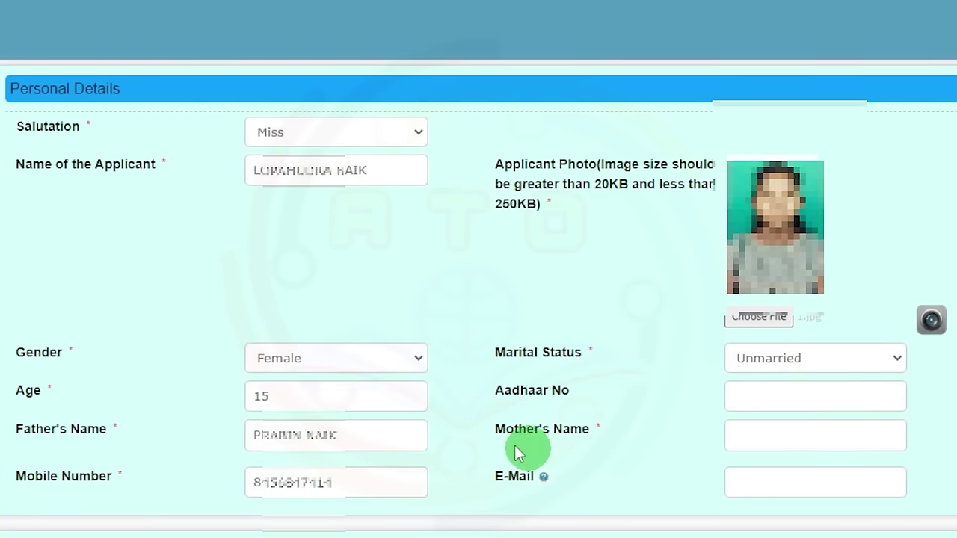
left_click_drag(498, 437, 635, 442)
left_click(781, 437)
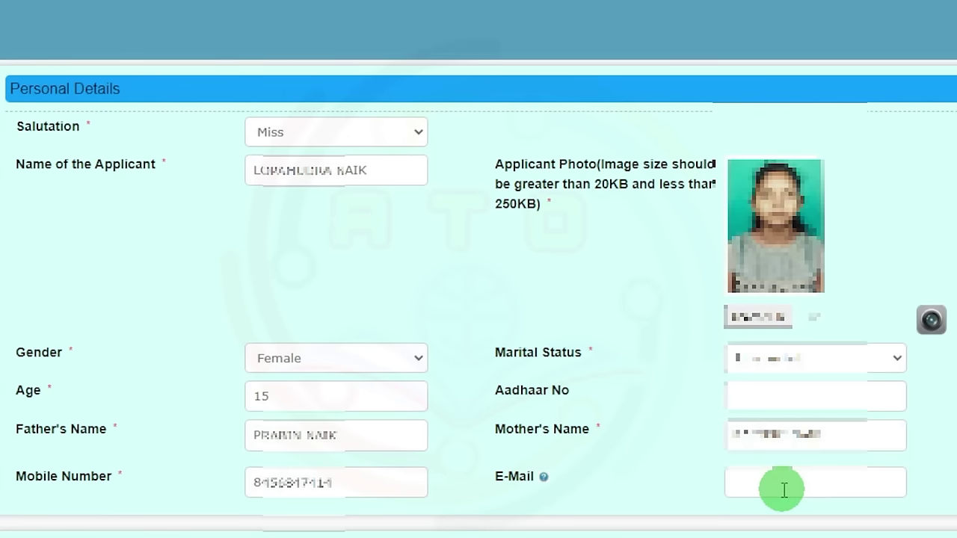
left_click(843, 488)
left_click(841, 423)
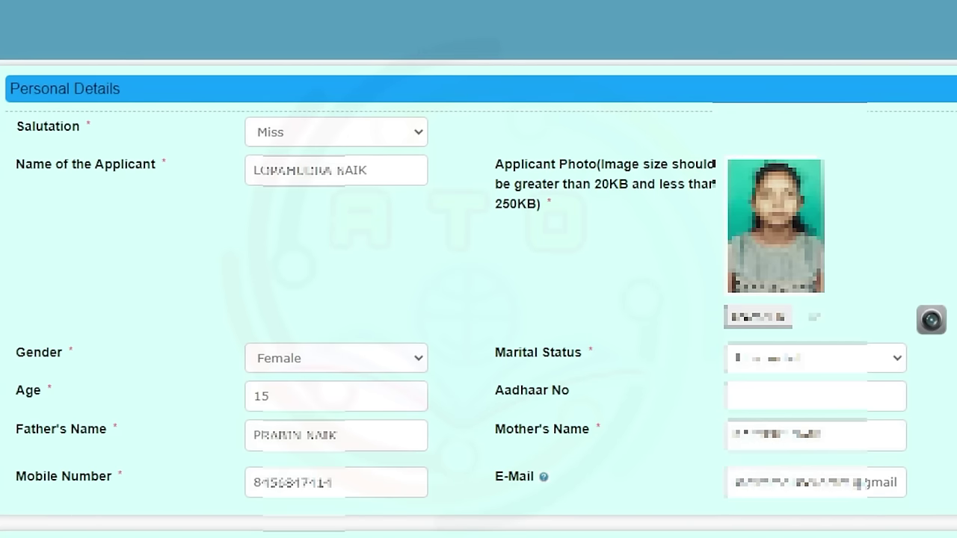
scroll(293, 165, "down", 7)
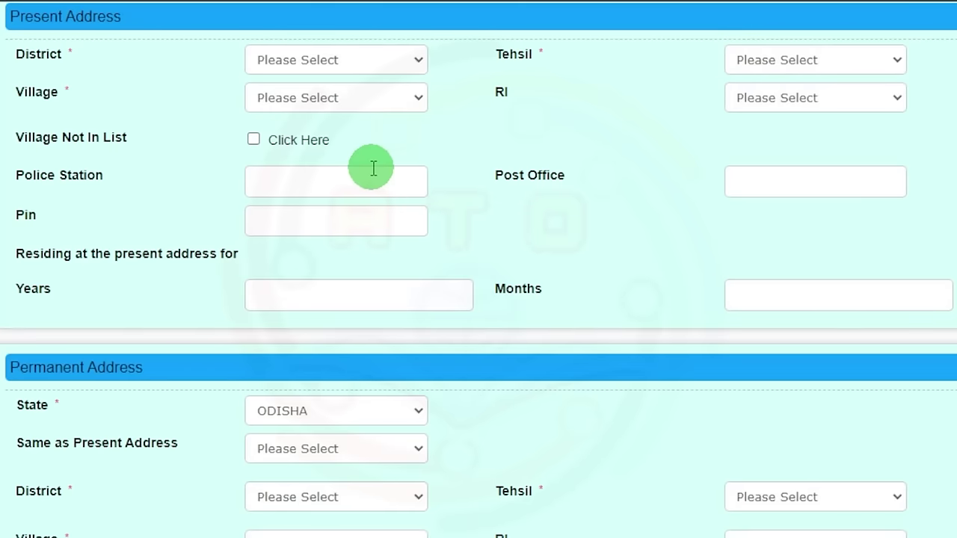
Step: Choose the present address district, tehsil, village and RI circle from their lists
left_click(363, 69)
key("s")
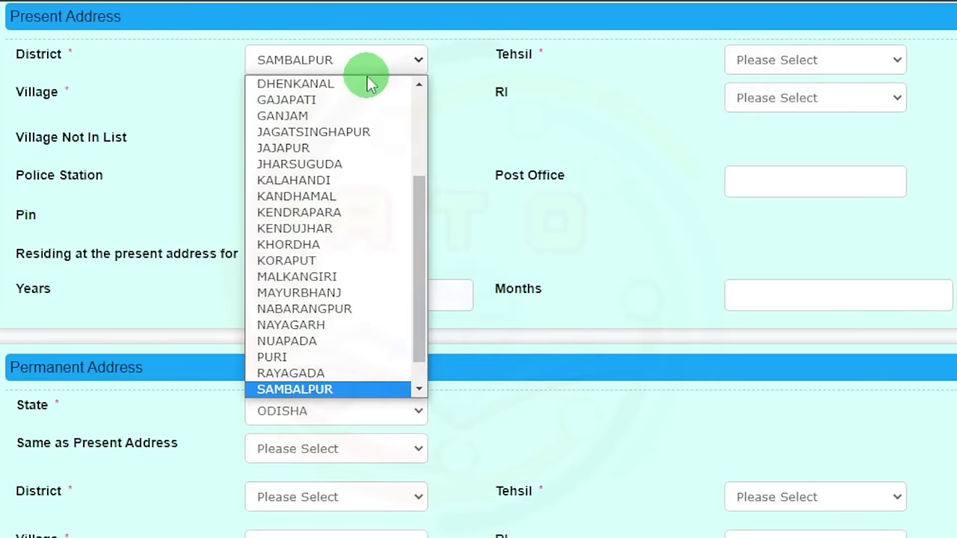
key("Return")
left_click(839, 66)
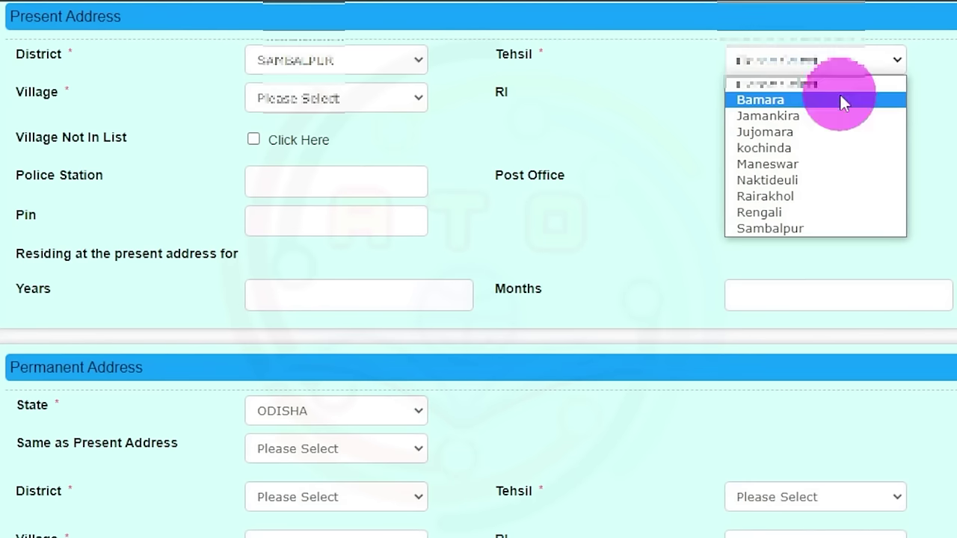
left_click(839, 99)
left_click(369, 99)
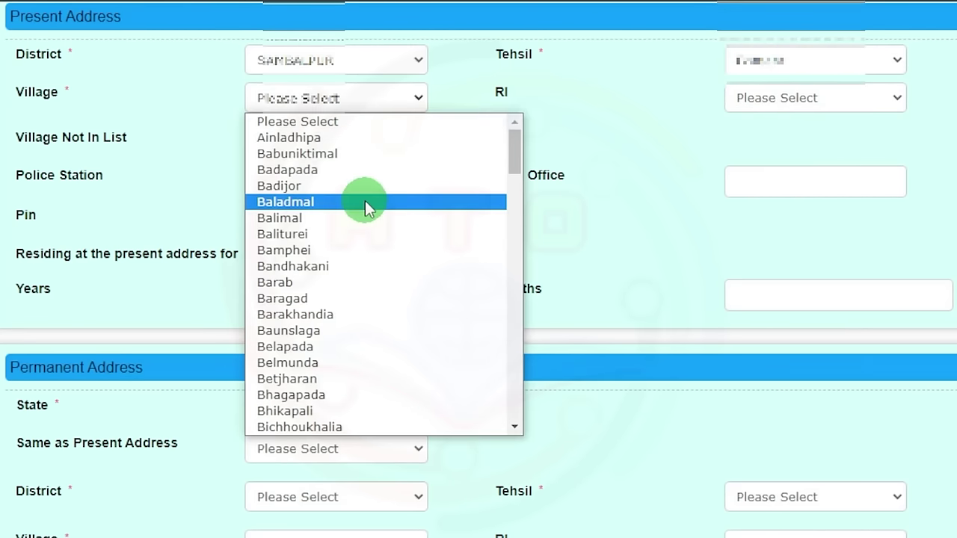
key("t")
key("Return")
left_click(796, 102)
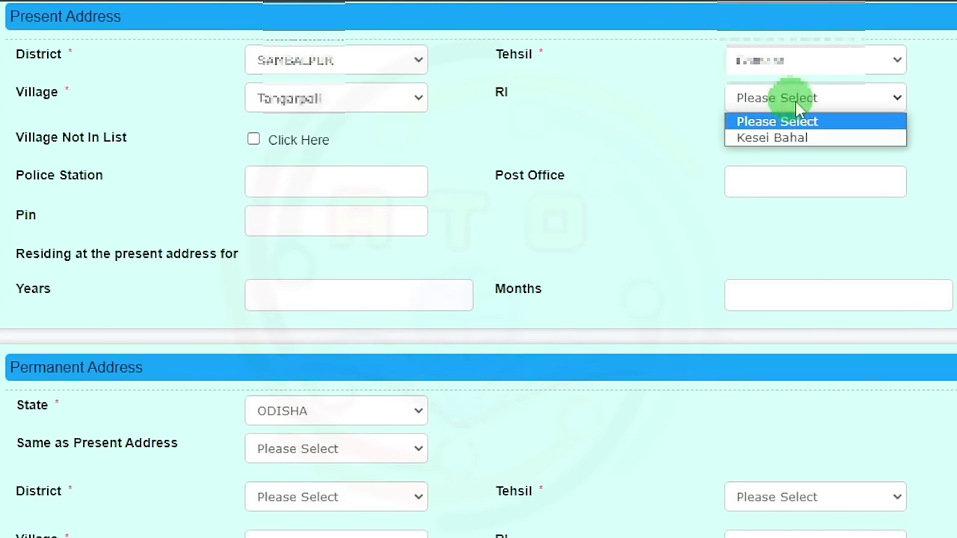
left_click(791, 141)
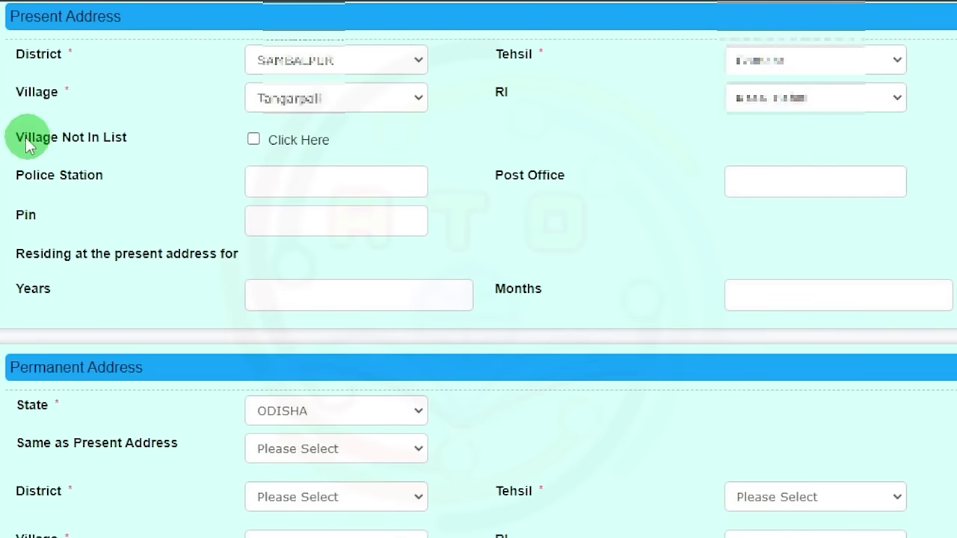
Step: Undo the 'village not in list' toggle and re-confirm the chosen village and RI circle
left_click_drag(23, 138, 122, 142)
left_click(361, 111)
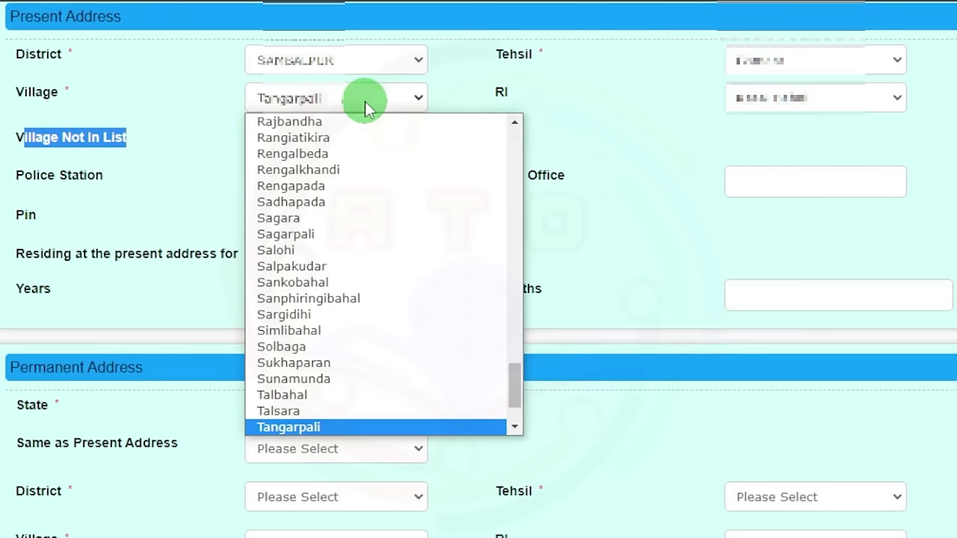
left_click(365, 101)
left_click(397, 143)
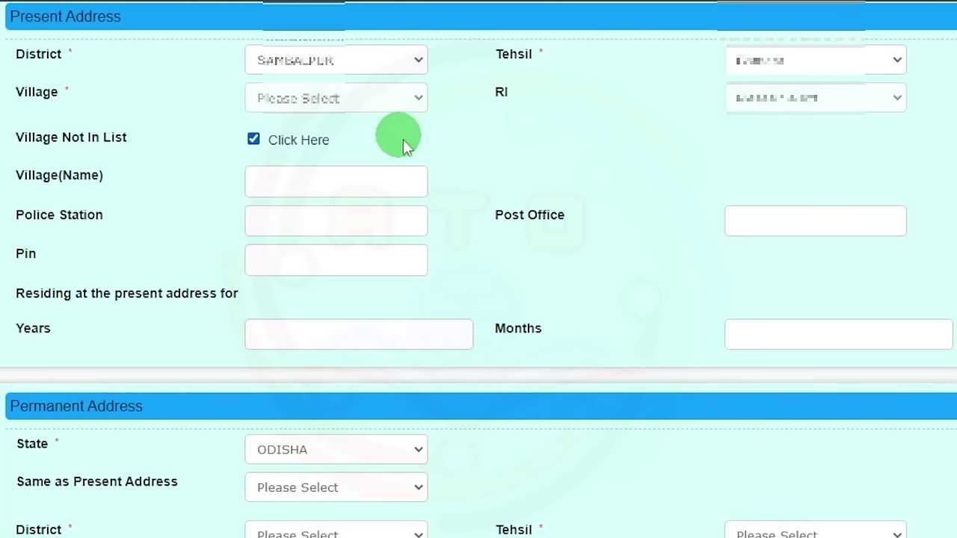
left_click(310, 182)
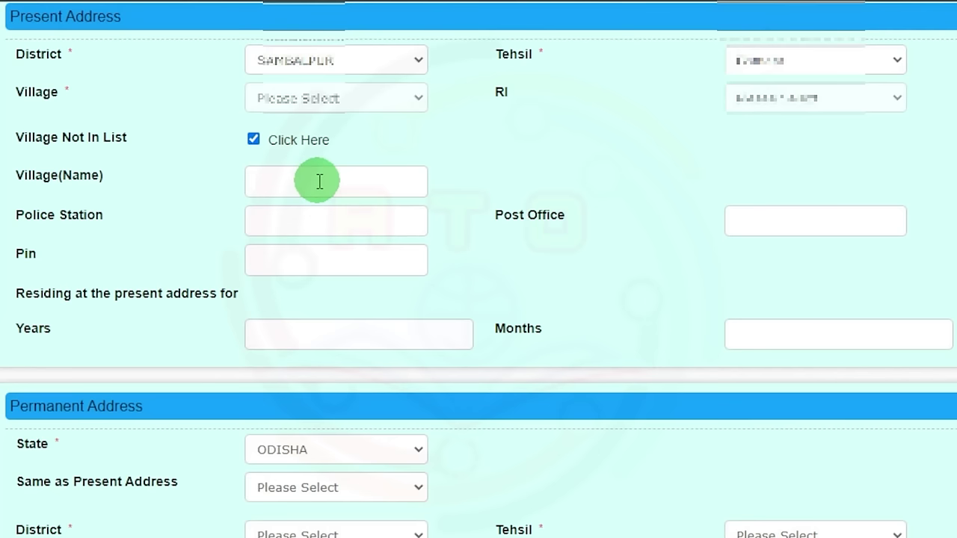
left_click(302, 142)
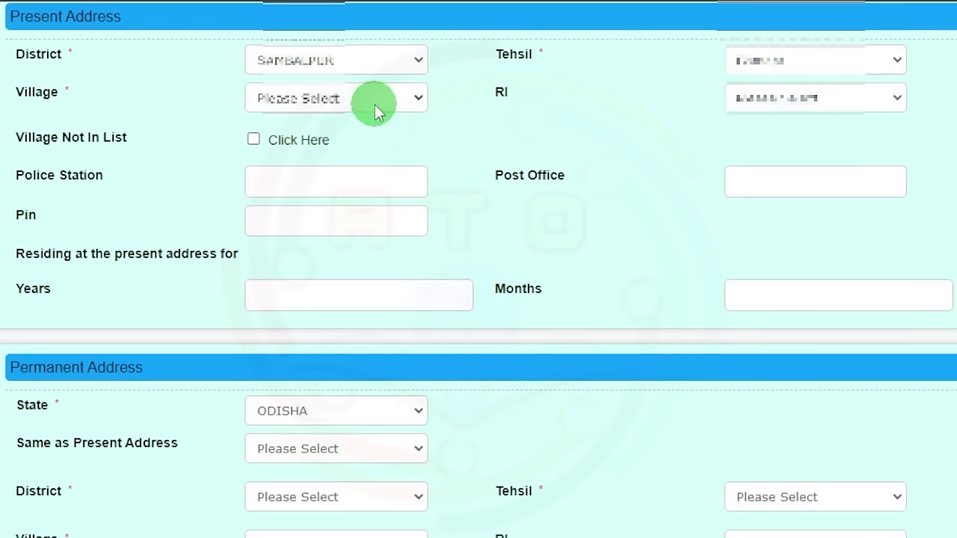
left_click(374, 104)
scroll(364, 337, "down", 15)
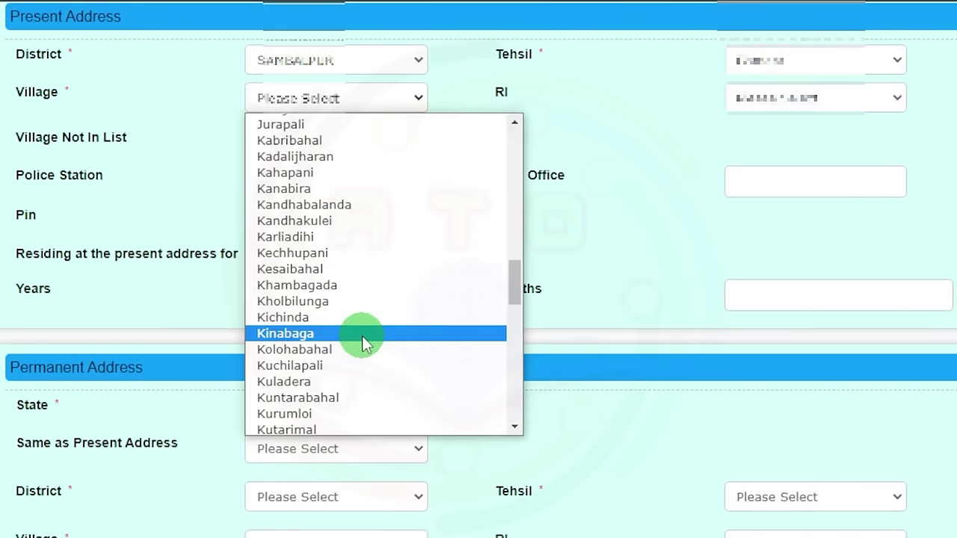
scroll(362, 341, "down", 5)
left_click(362, 340)
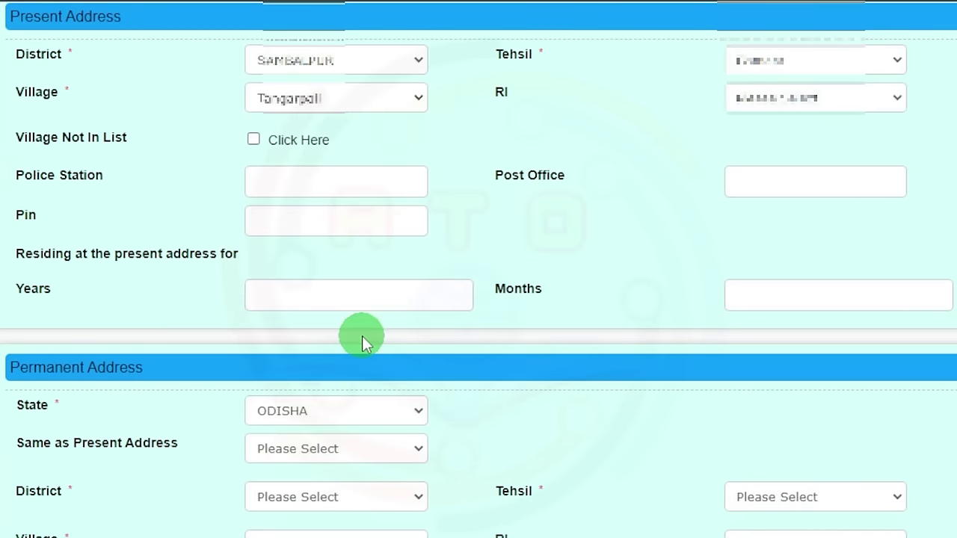
left_click(791, 106)
left_click(782, 140)
Step: Fill in the present address police station, post office and PIN code
left_click(362, 187)
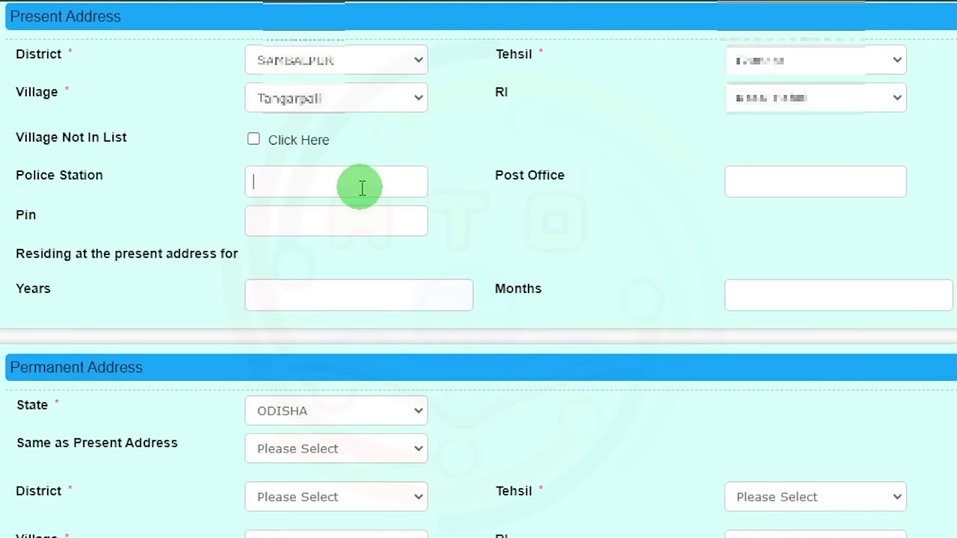
type("MAHULPALI")
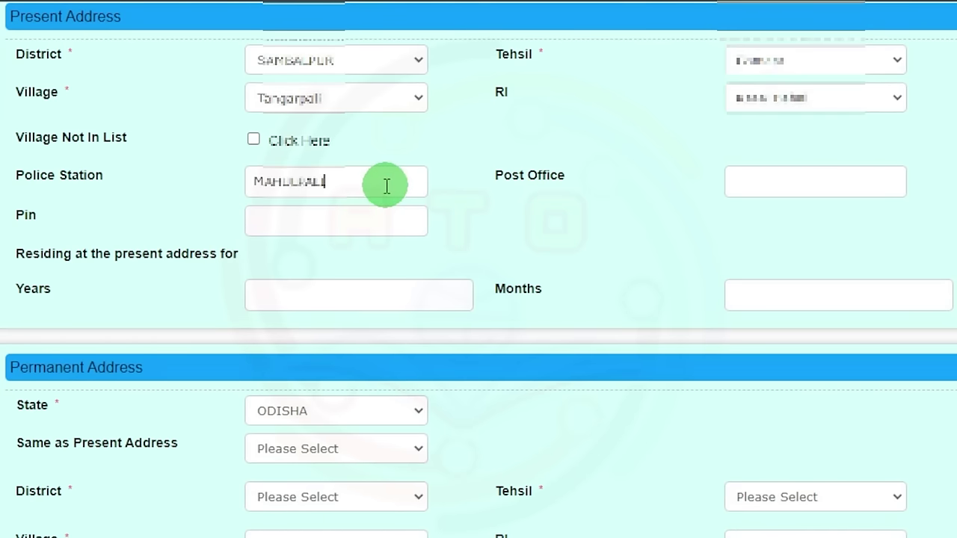
left_click(750, 189)
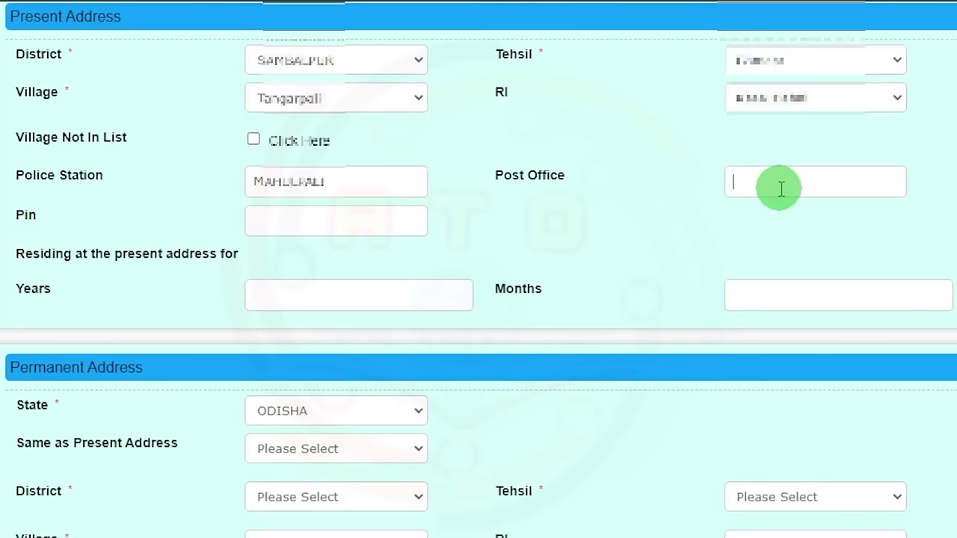
type("KESRI BAHAL")
left_click(299, 217)
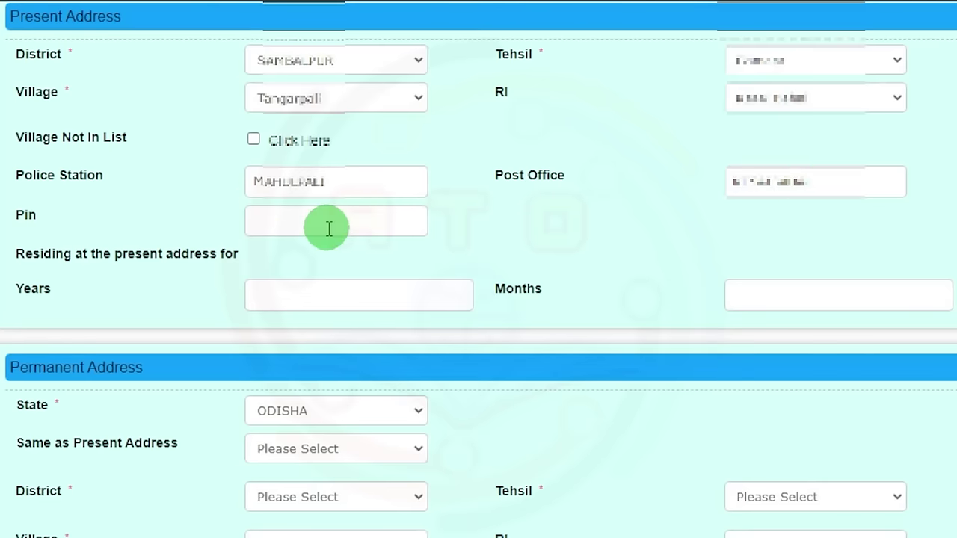
type("768228")
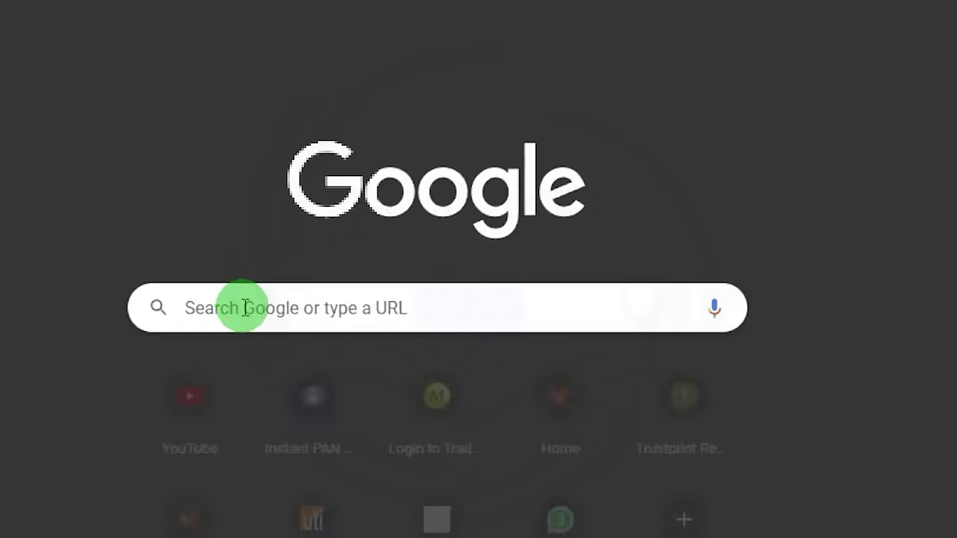
Step: Search Google for an age calculator and start entering the applicant's birth month
left_click(241, 308)
type("AGE")
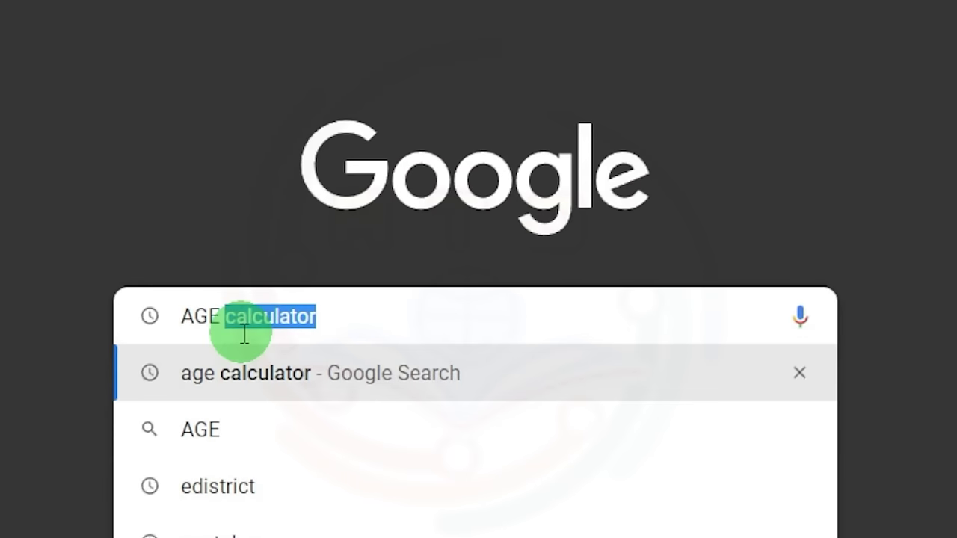
type("CAlculator")
key("Return")
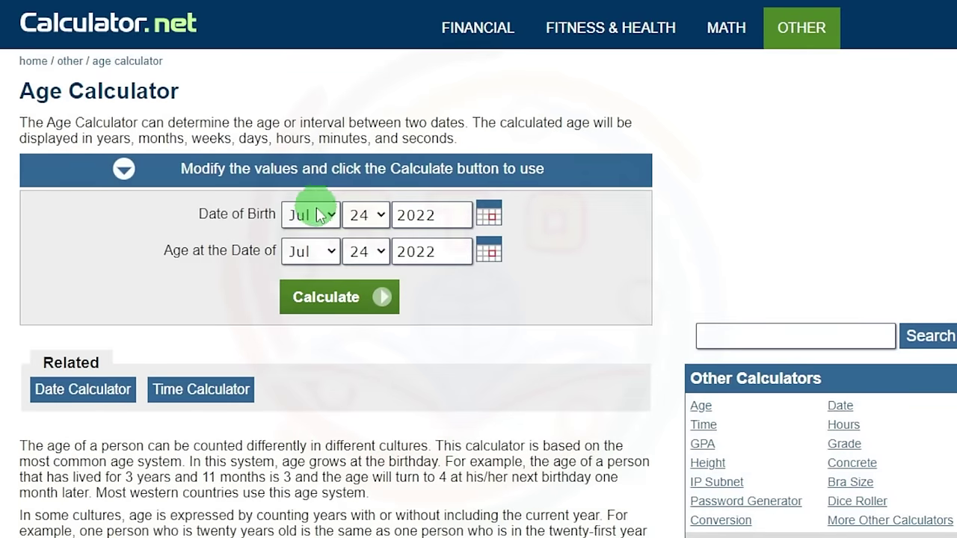
left_click(312, 215)
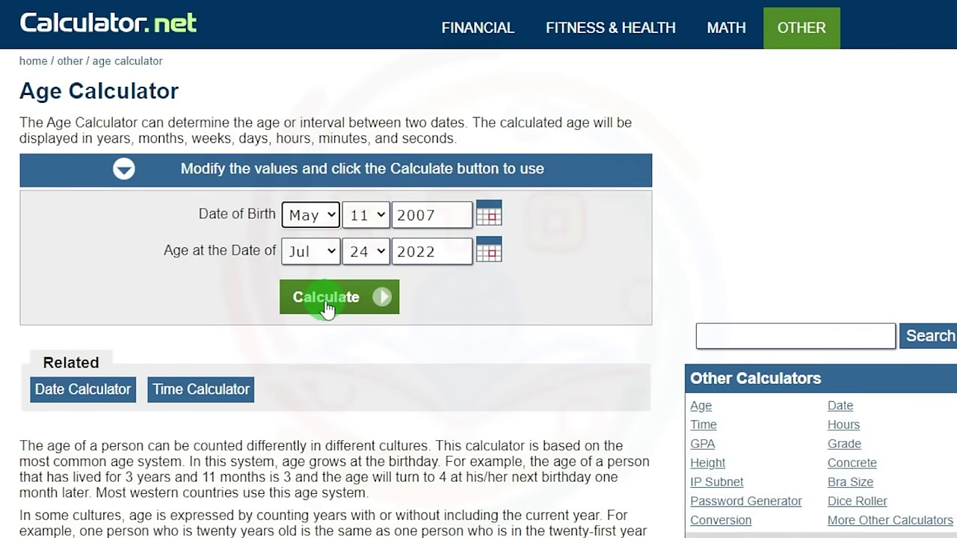
Step: Calculate the age, highlight the 15 years 2 months 13 days result, and recalculate
left_click(327, 299)
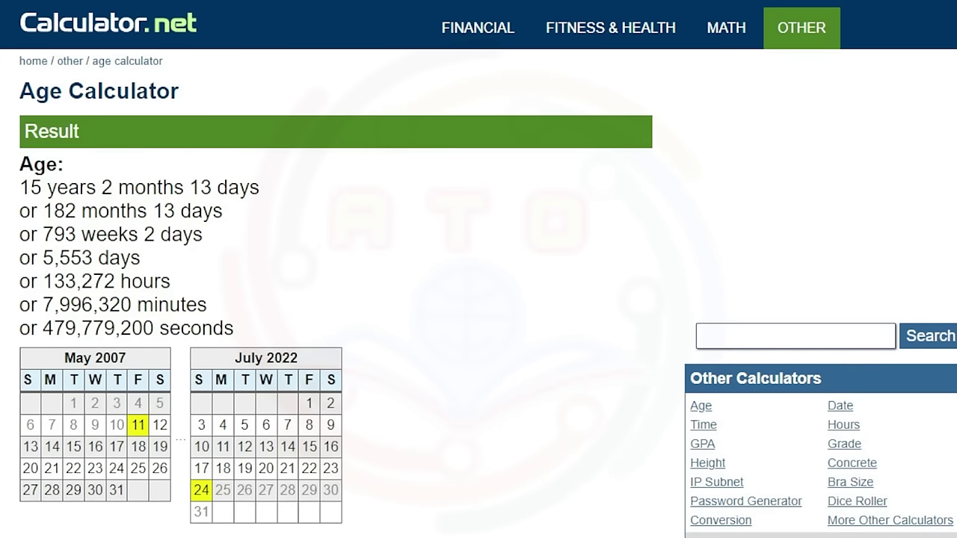
left_click_drag(17, 193, 20, 58)
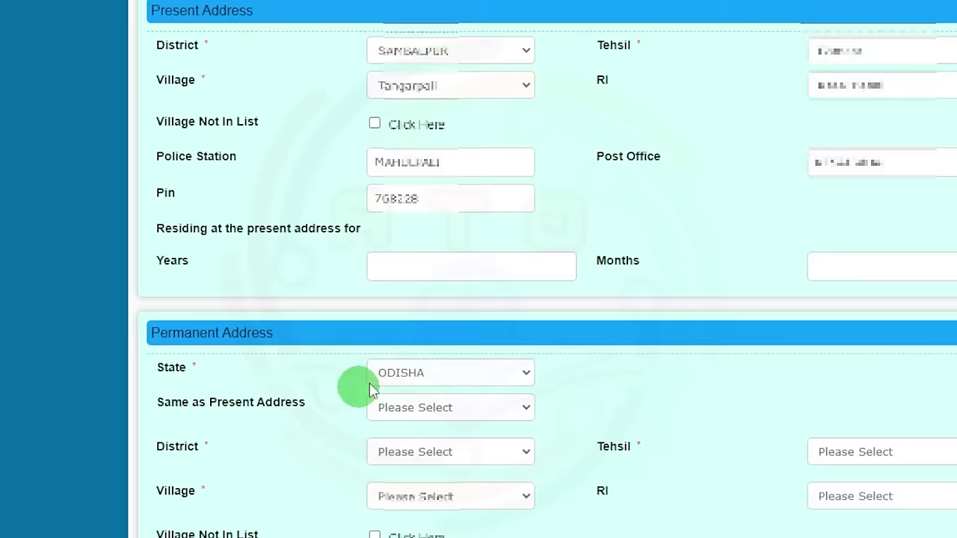
left_click(399, 265)
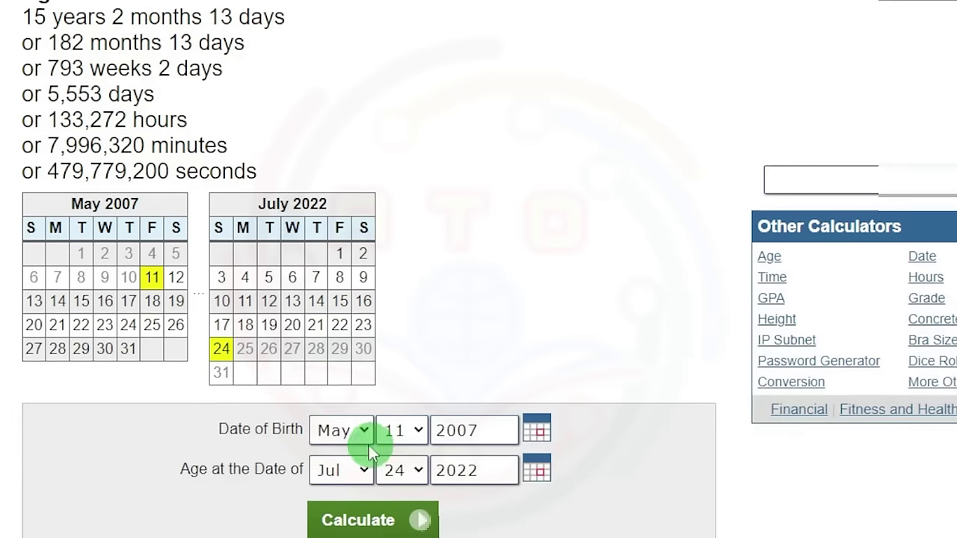
left_click(360, 521)
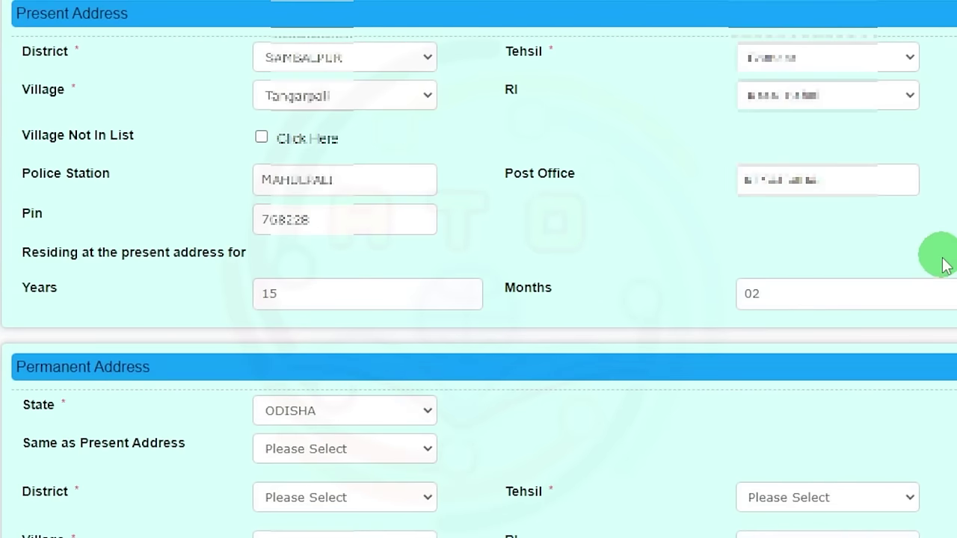
Step: Set 'Same as Present Address' to Yes, briefly toggling it to No, and review the copied address
scroll(124, 47, "down", 5)
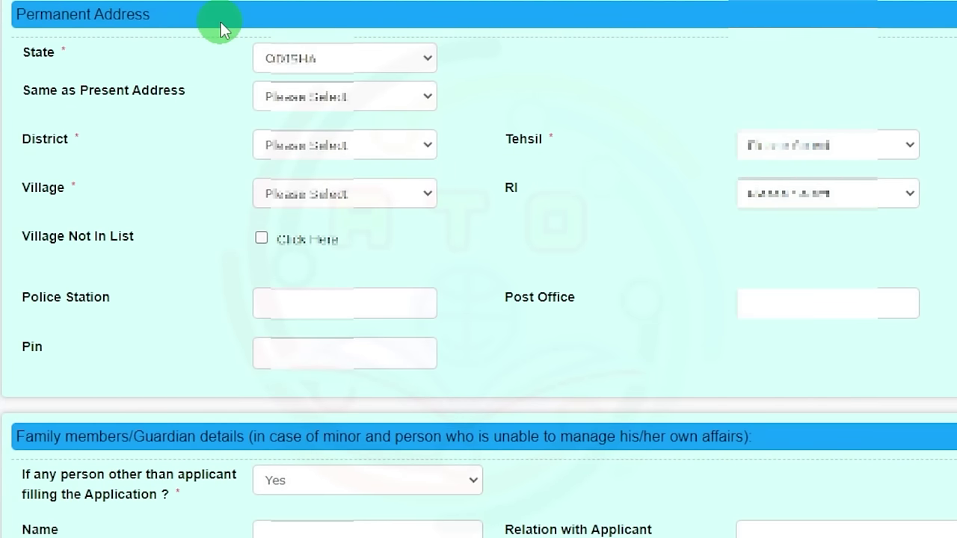
left_click(364, 97)
left_click(340, 138)
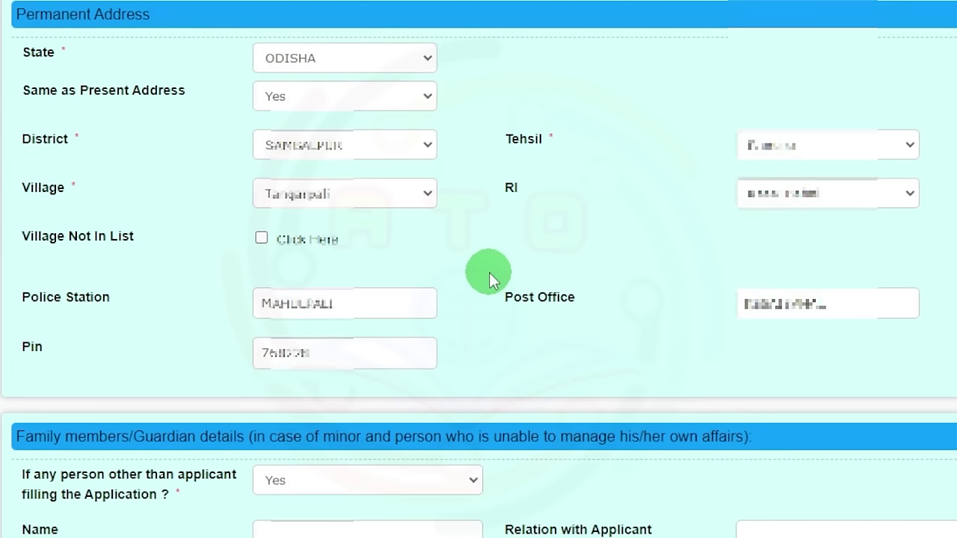
left_click(380, 105)
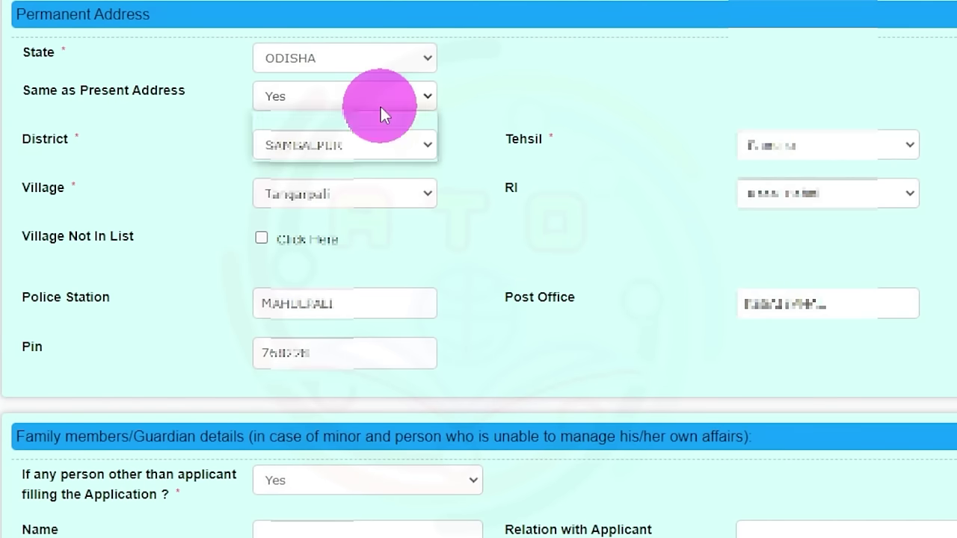
left_click(316, 155)
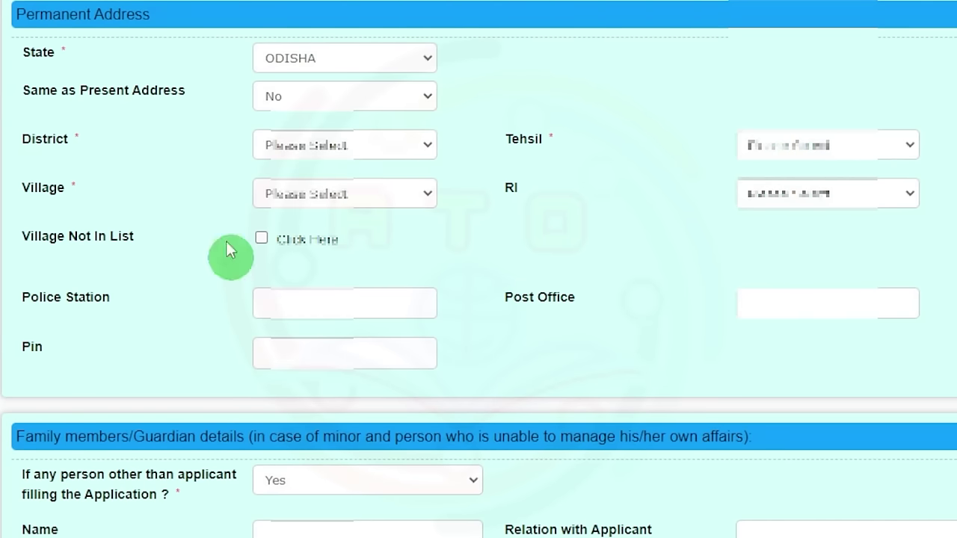
left_click(342, 99)
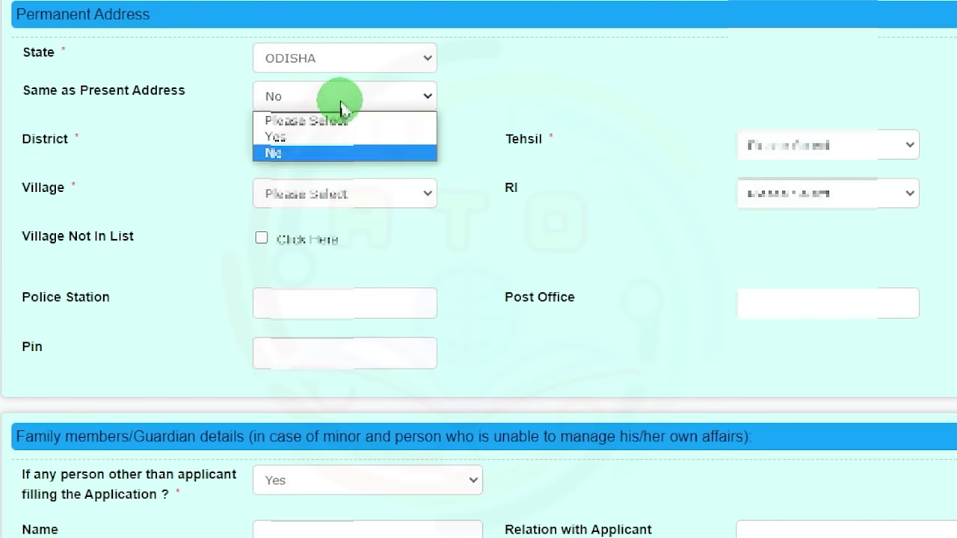
left_click(359, 135)
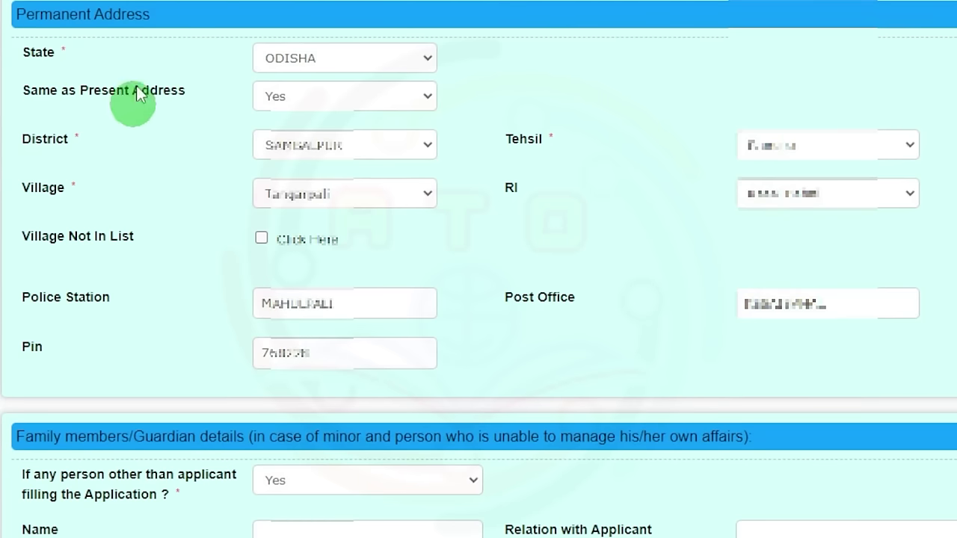
scroll(372, 383, "up", 7)
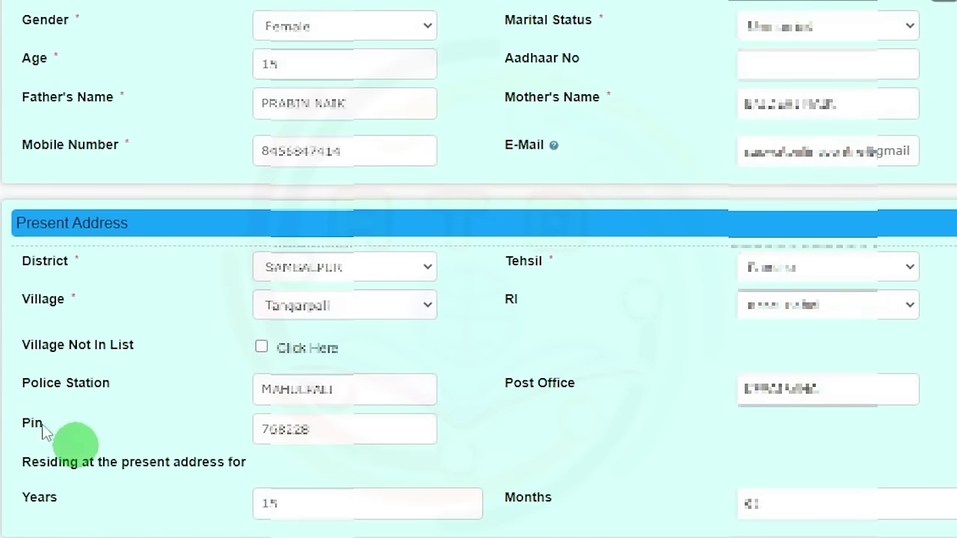
scroll(415, 394, "down", 5)
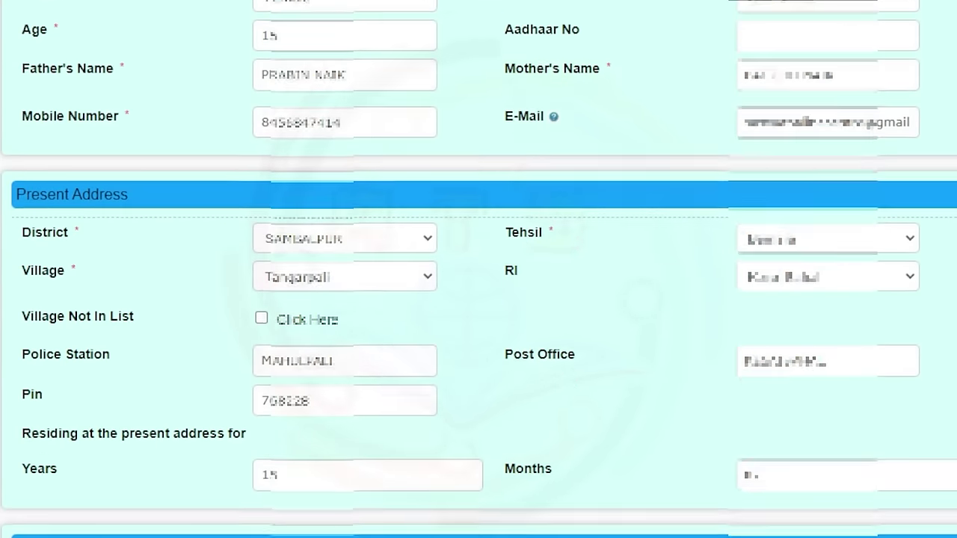
scroll(415, 393, "up", 6)
scroll(478, 300, "down", 4)
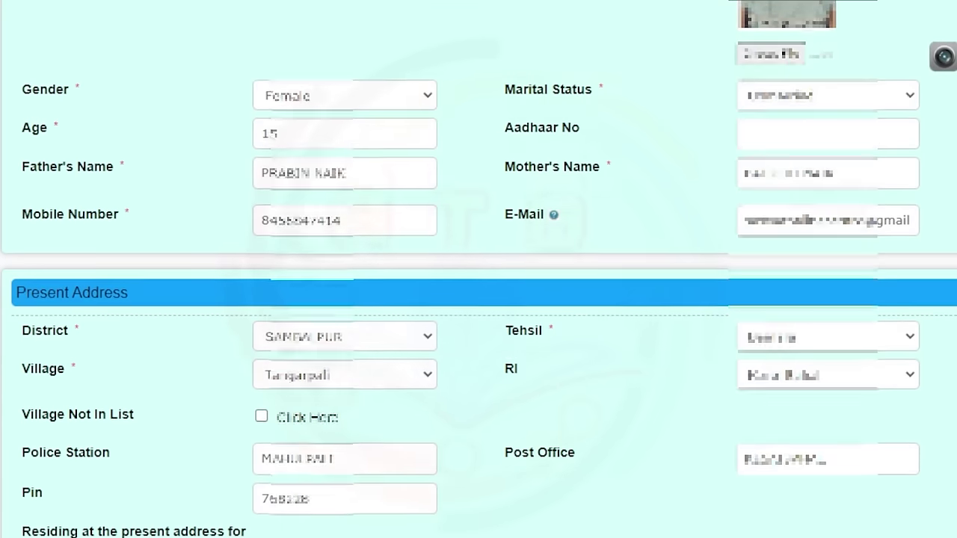
scroll(479, 299, "down", 1)
scroll(479, 299, "up", 1)
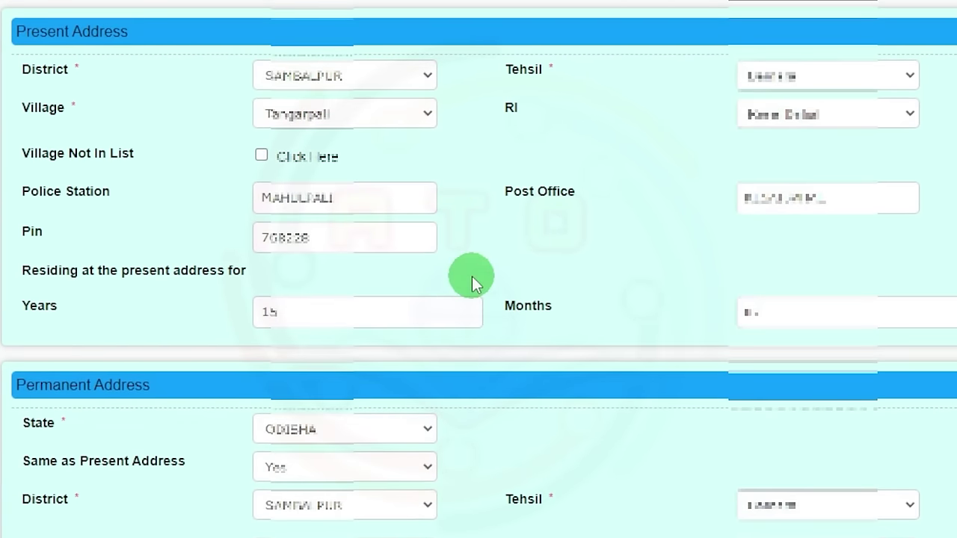
scroll(865, 214, "down", 8)
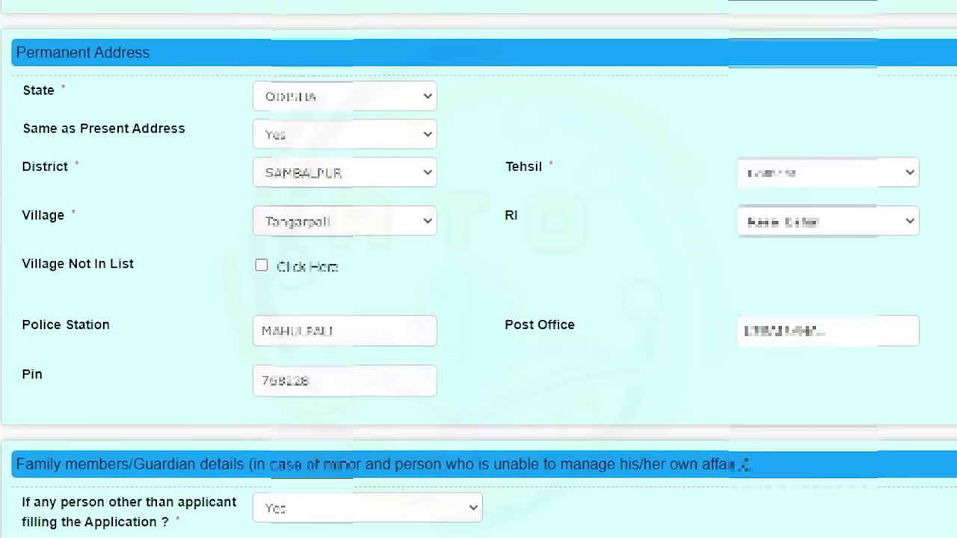
scroll(436, 65, "down", 3)
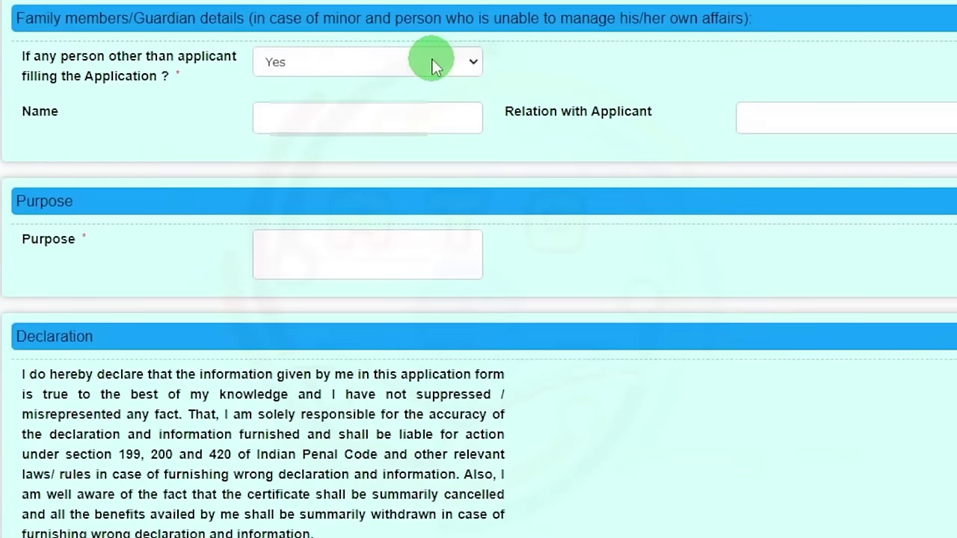
Step: Mark that another person fills the form, entering the guardian's name with relation Father
left_click(433, 63)
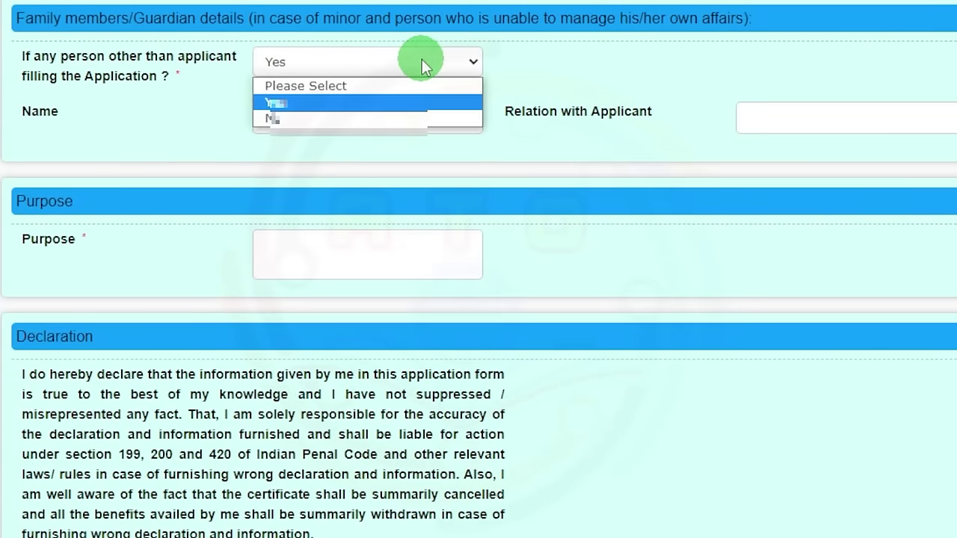
left_click(394, 109)
left_click(359, 114)
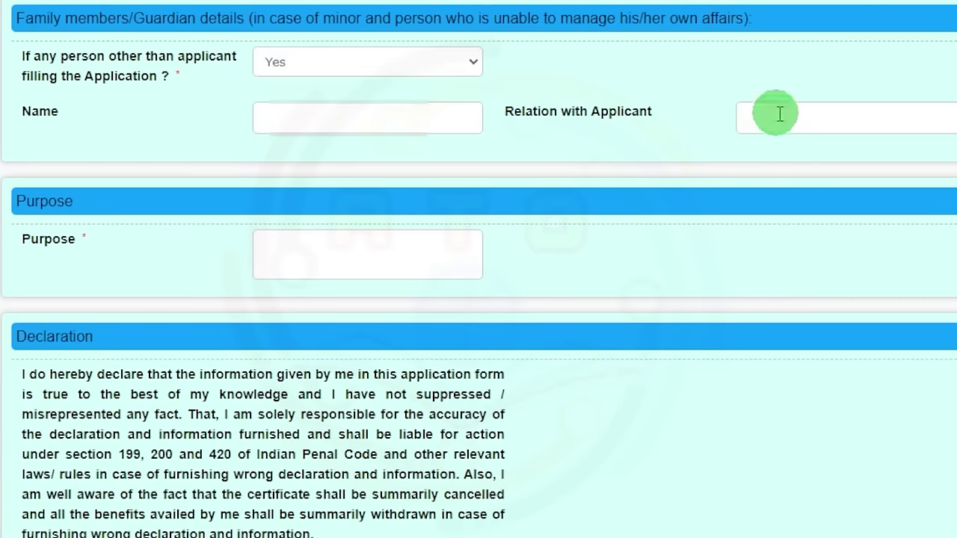
left_click(413, 66)
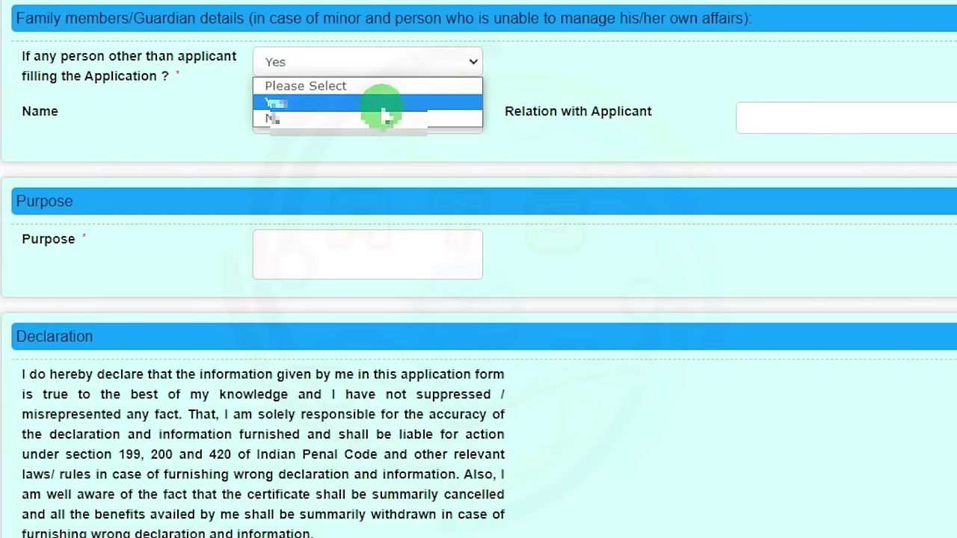
left_click(374, 119)
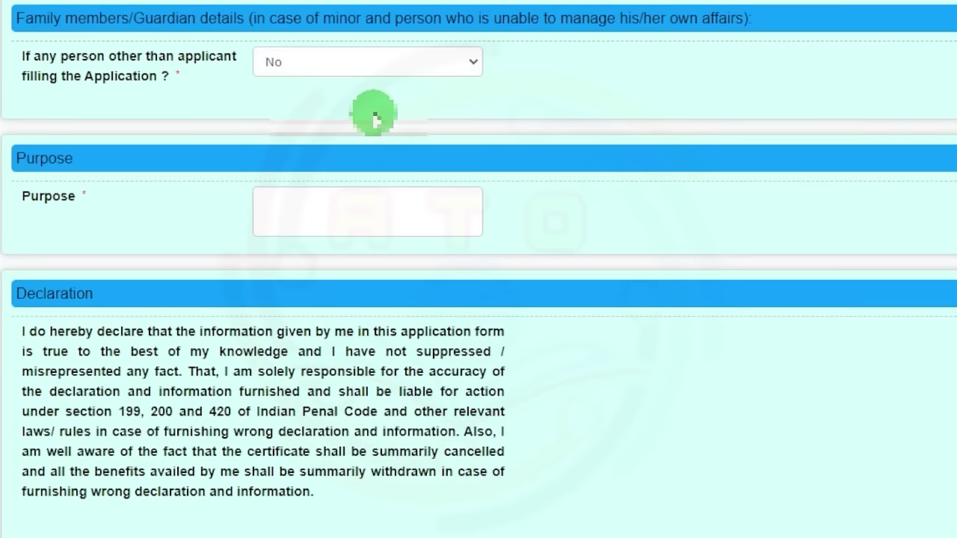
left_click(388, 66)
left_click(385, 100)
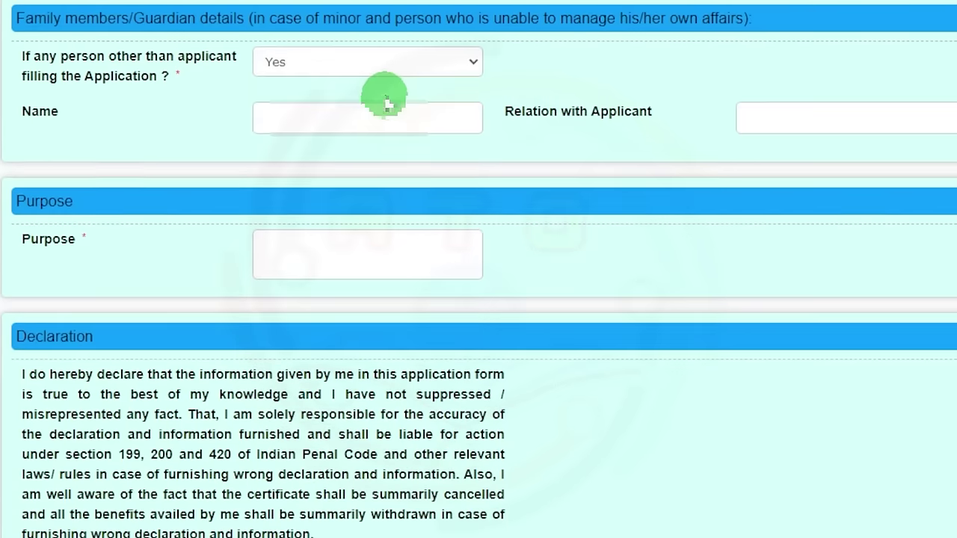
left_click(382, 112)
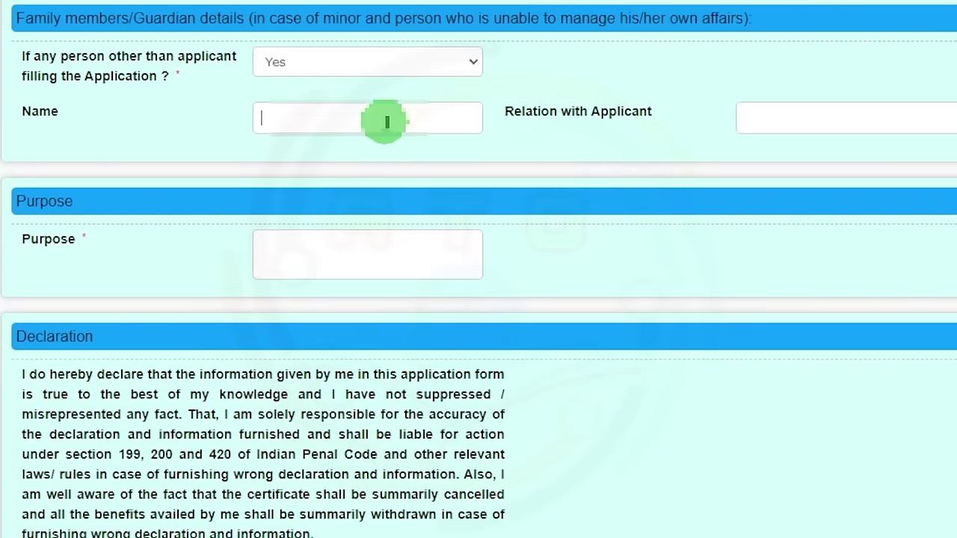
key("ctrl+v")
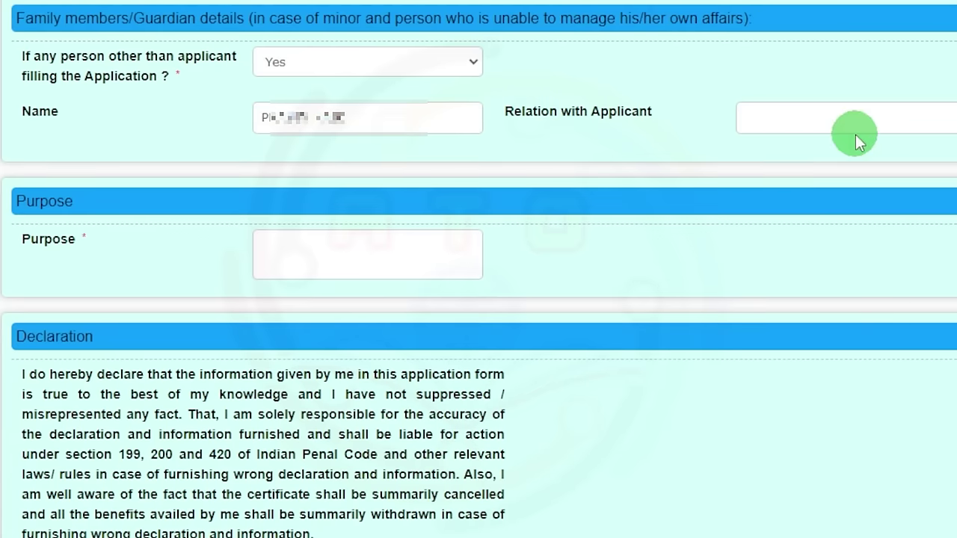
type("Father")
left_click(168, 318)
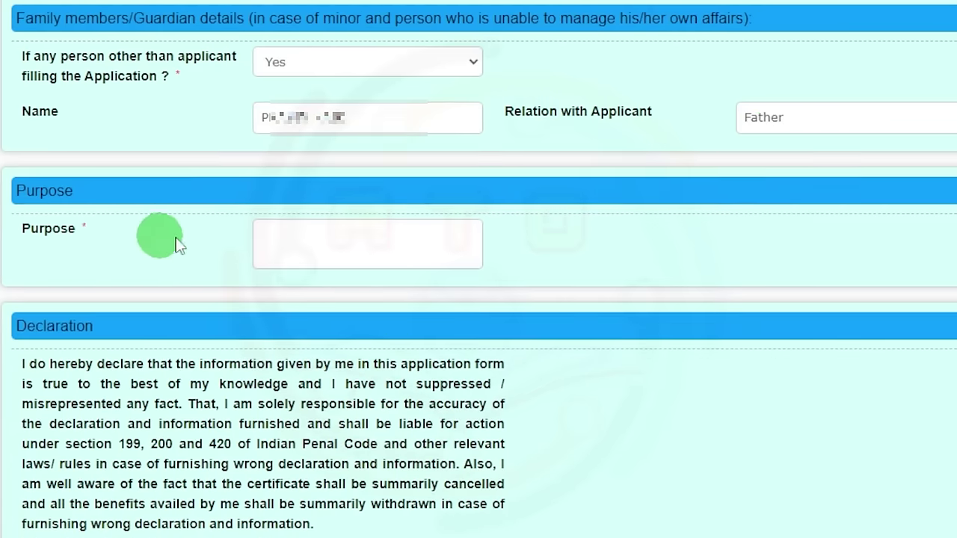
Step: Enter 'Higher study' as the purpose of the application
left_click(348, 255)
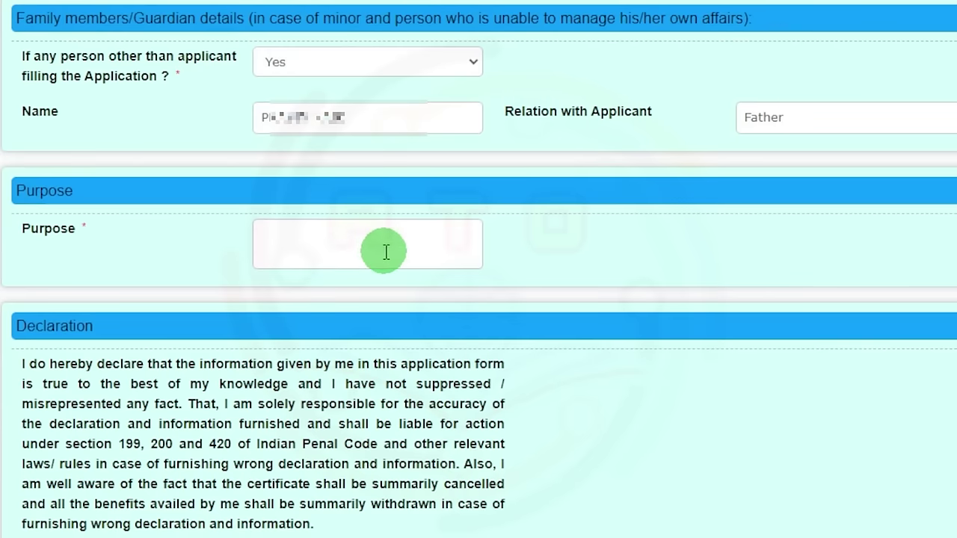
type("Higher study")
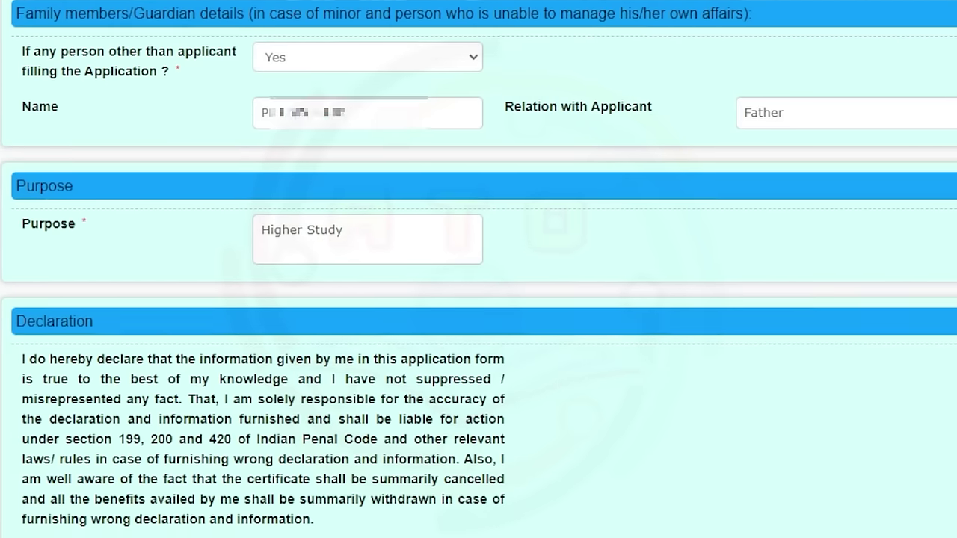
scroll(294, 265, "down", 4)
scroll(110, 91, "down", 3)
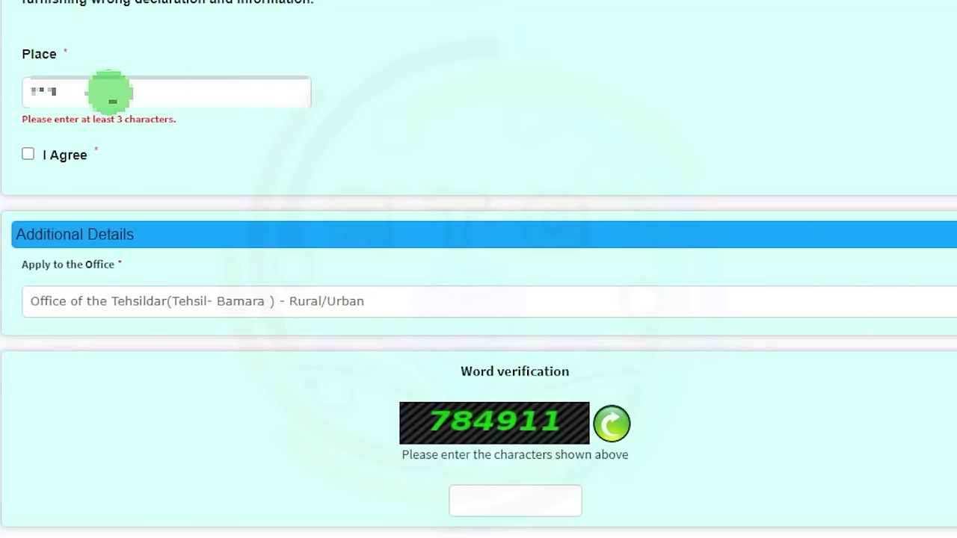
Step: Finish the place as 'ara', enter the word verification code and submit the form
type("ara")
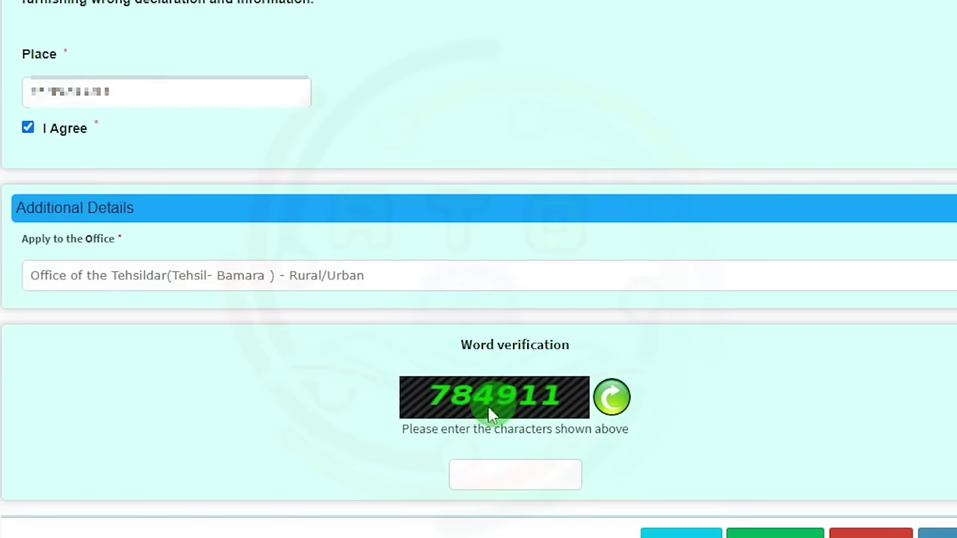
left_click(504, 478)
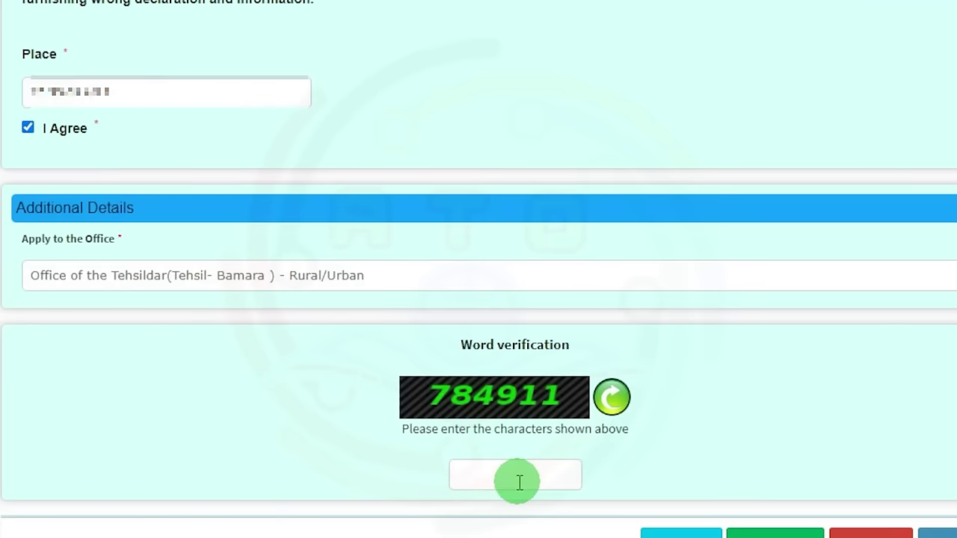
type("784911")
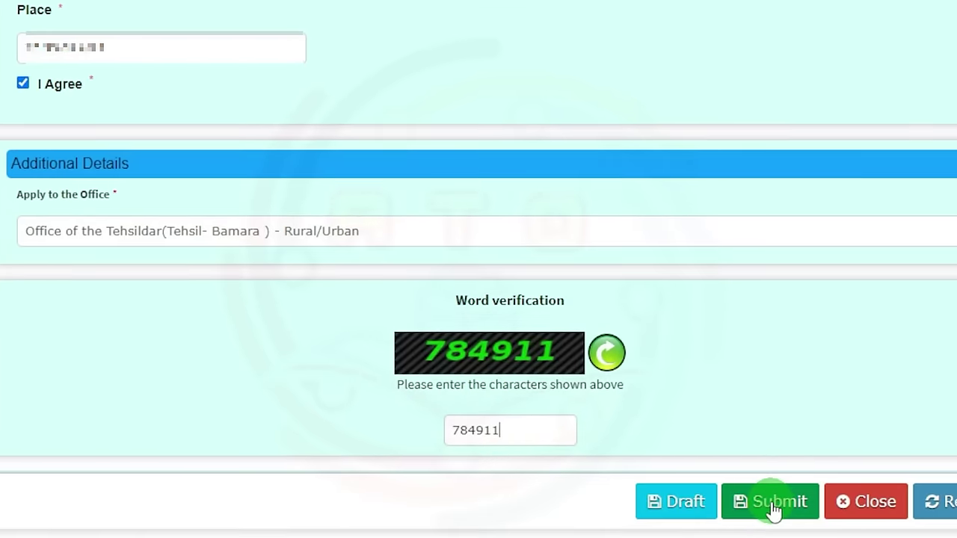
left_click(774, 502)
scroll(479, 269, "up", 5)
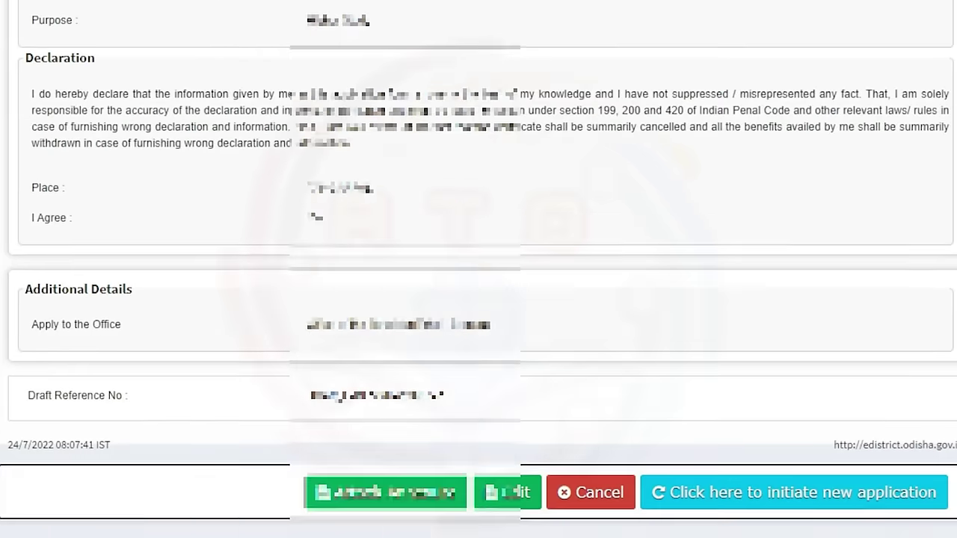
Step: Scroll through the preview page to look over the submitted details
scroll(769, 241, "up", 9)
scroll(769, 242, "down", 5)
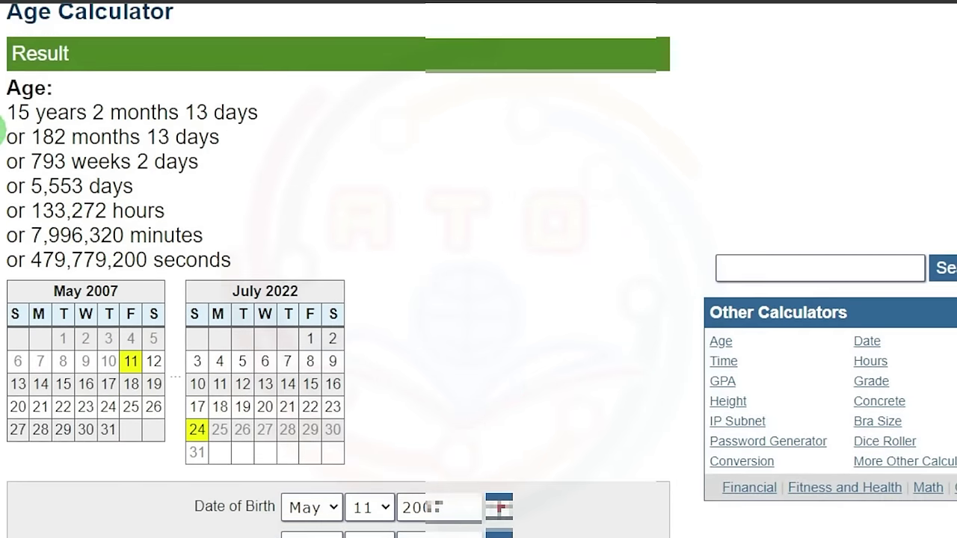
Step: Highlight the computed age of 15 years 2 months 13 days, then deselect it
left_click_drag(7, 112, 220, 108)
left_click(150, 59)
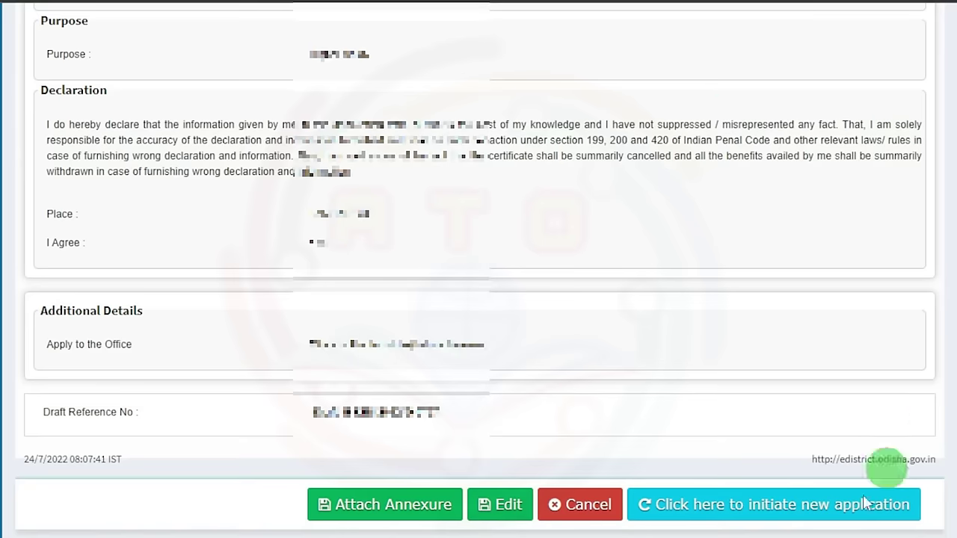
Step: Attach ALL DOCX.pdf as the EPIC/Aadhaar Card enclosure document
left_click(389, 513)
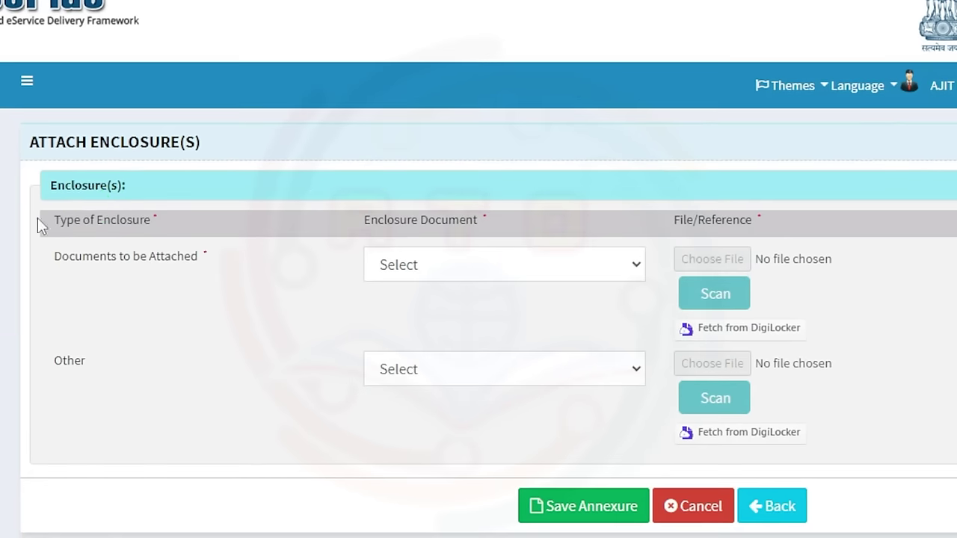
left_click(85, 299)
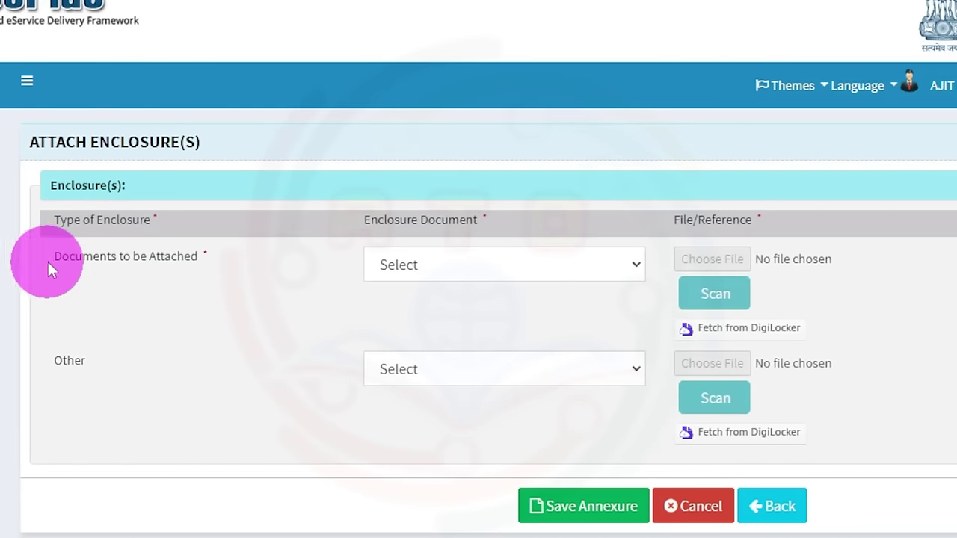
left_click_drag(111, 262, 246, 262)
left_click(539, 277)
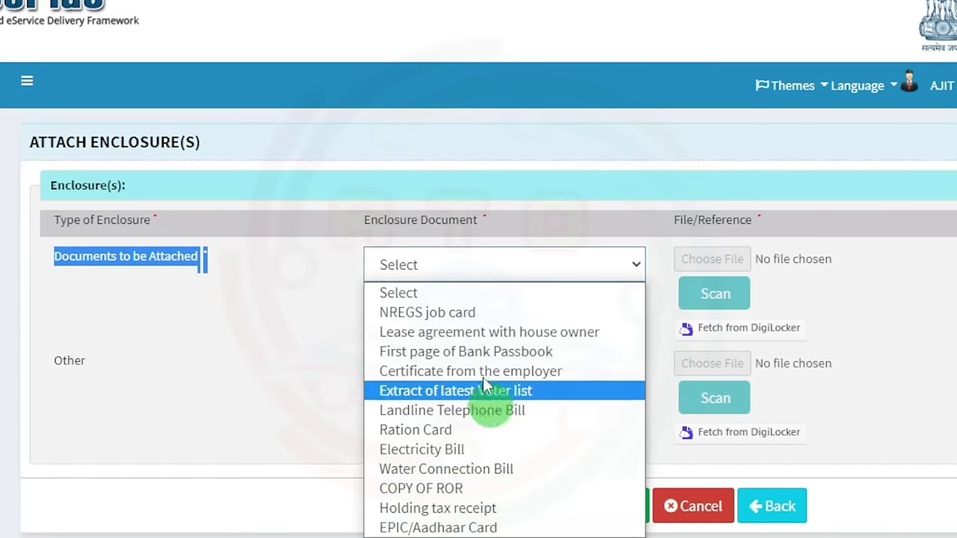
left_click(521, 528)
left_click(707, 260)
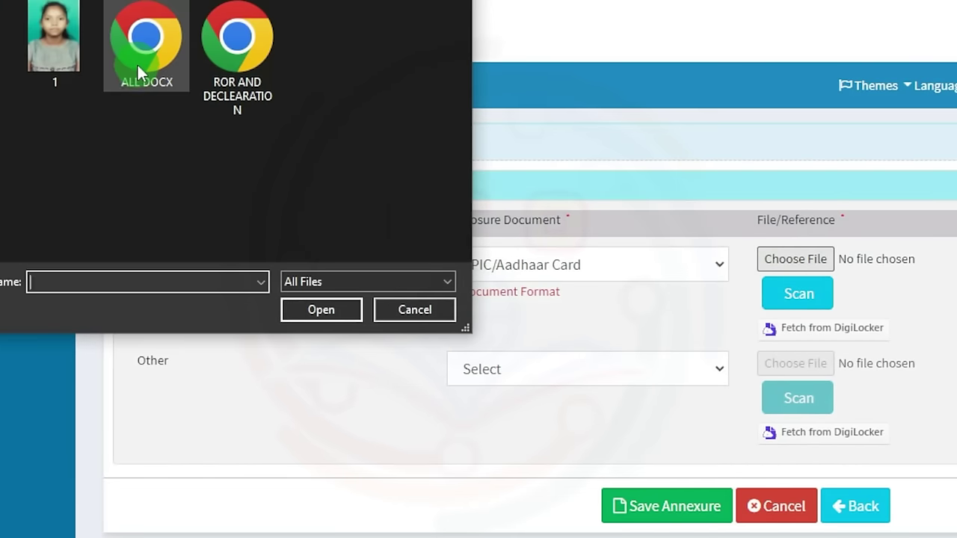
left_click(139, 71)
left_click(314, 314)
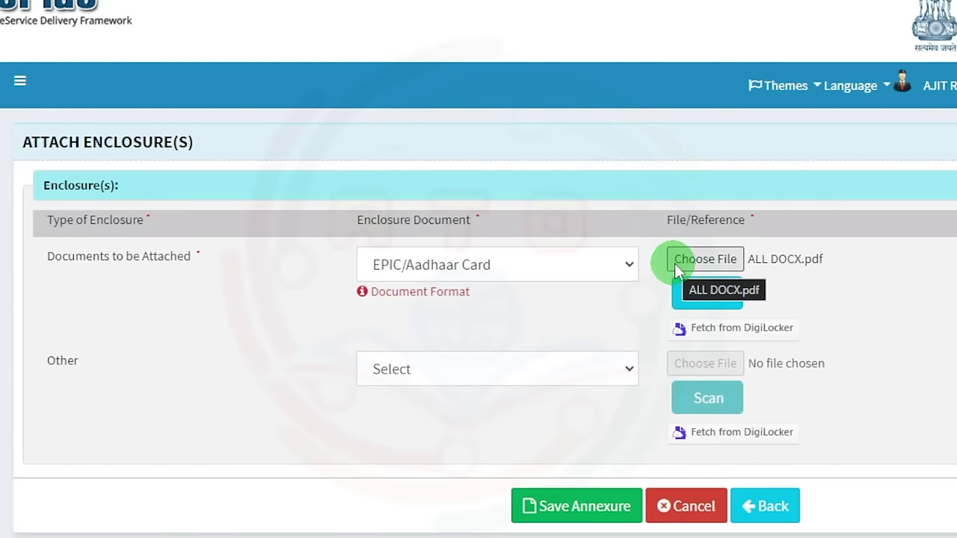
left_click(561, 359)
Step: Set the second enclosure type to Other with document name 'ROR AND DECLEARATION'
left_click(501, 417)
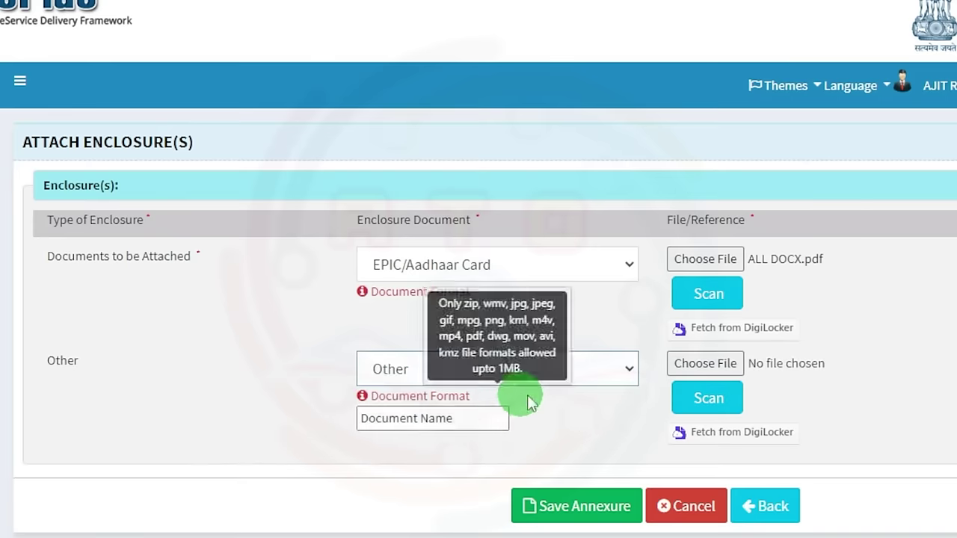
left_click(467, 417)
type("ROR AND DECLEARATION")
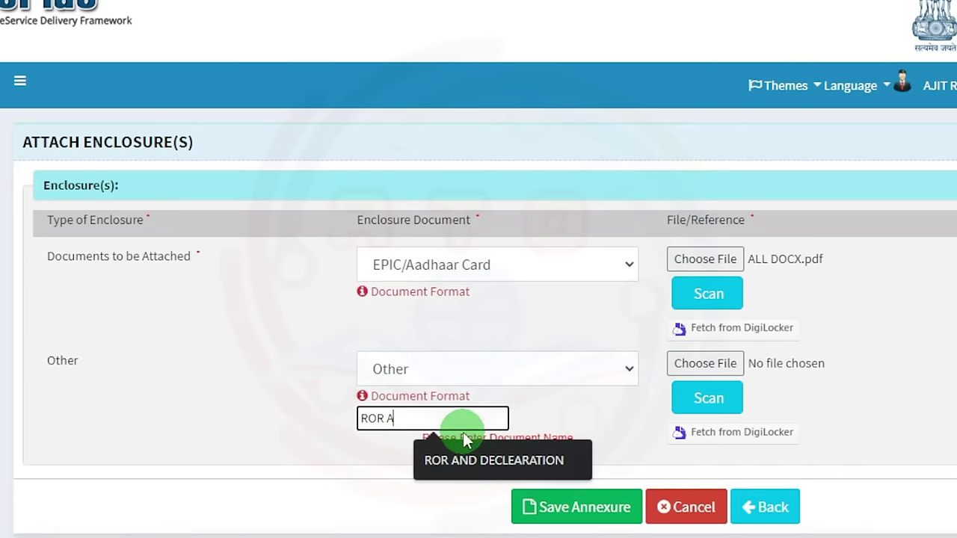
double_click(366, 419)
left_click(362, 447)
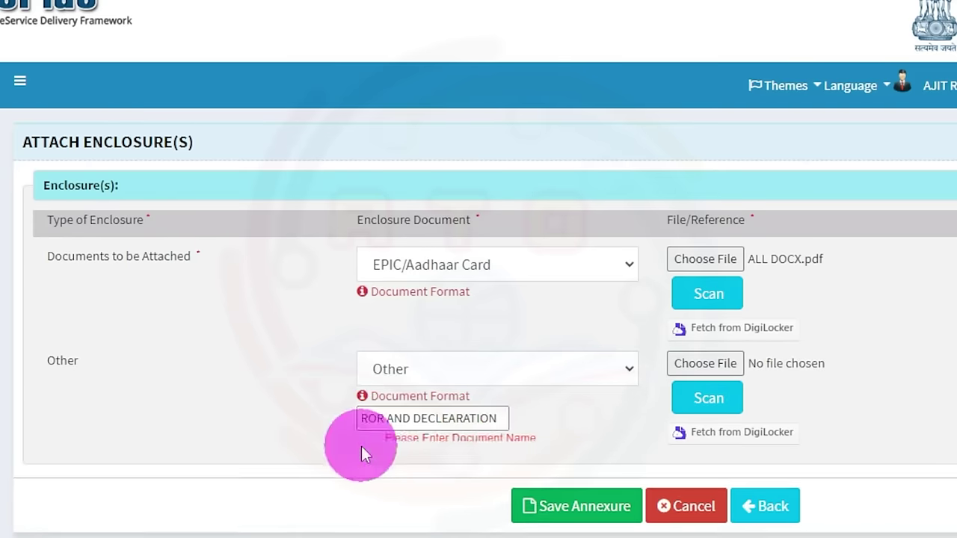
Step: Attach the ROR AND DECLEARATION PDF to the Other enclosure and open it for review
left_click(728, 366)
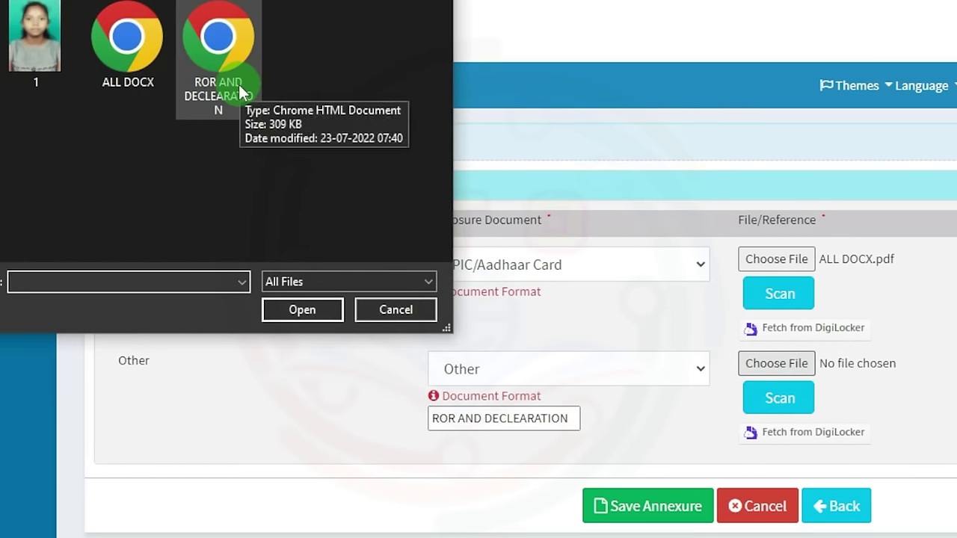
left_click(222, 84)
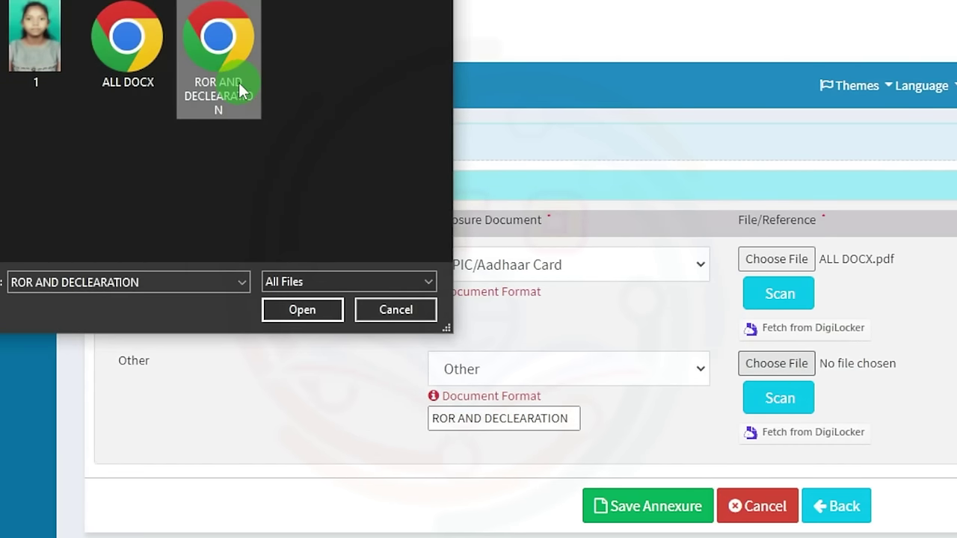
left_click(293, 313)
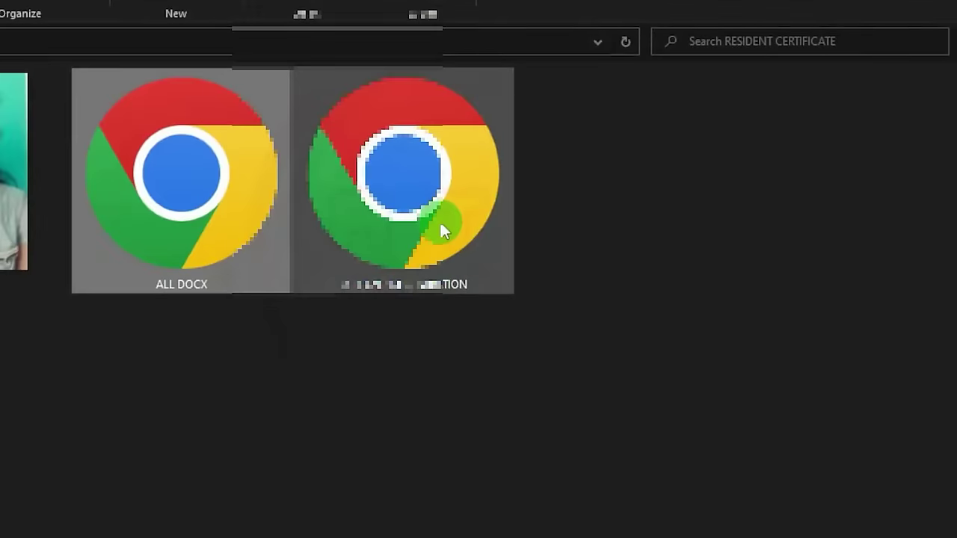
double_click(441, 228)
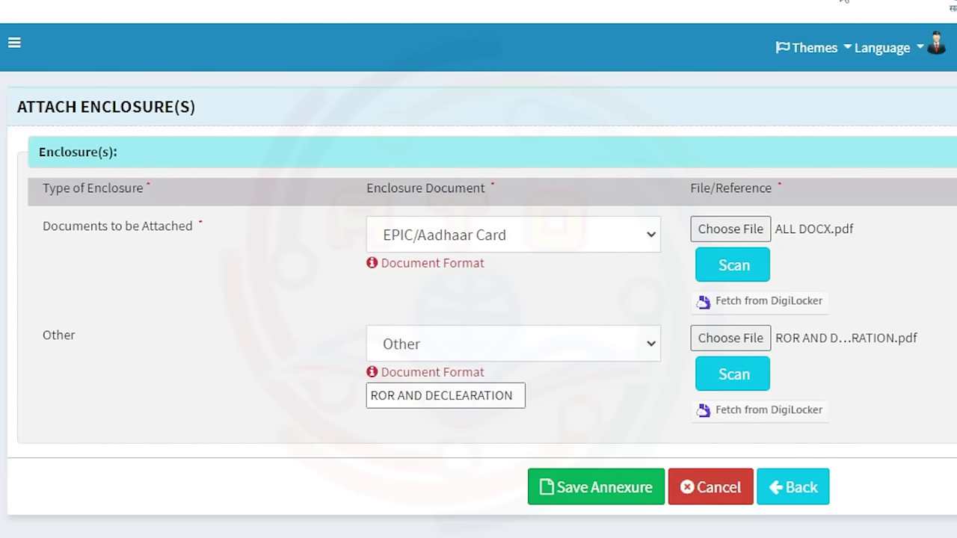
Step: Save the annexure attachments and submit the final application
left_click(572, 488)
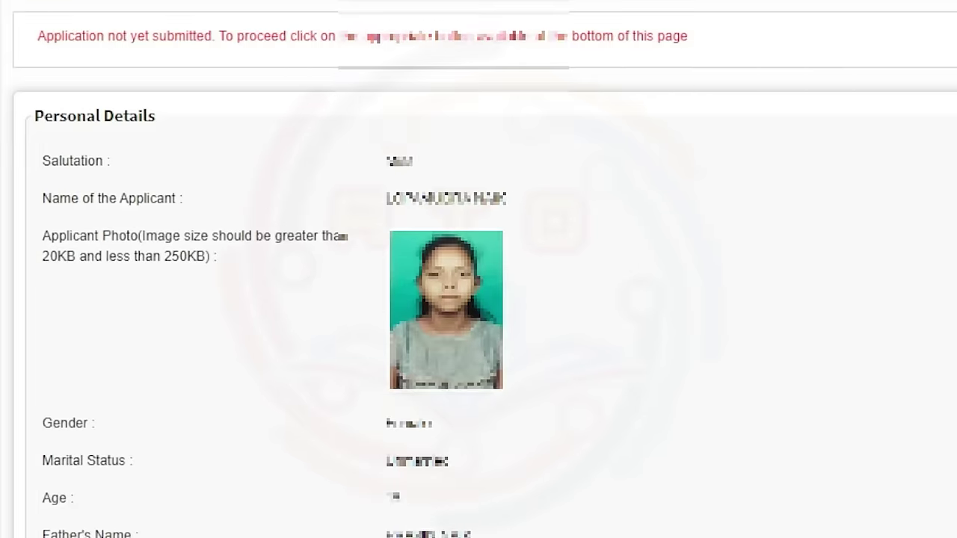
scroll(478, 300, "down", 10)
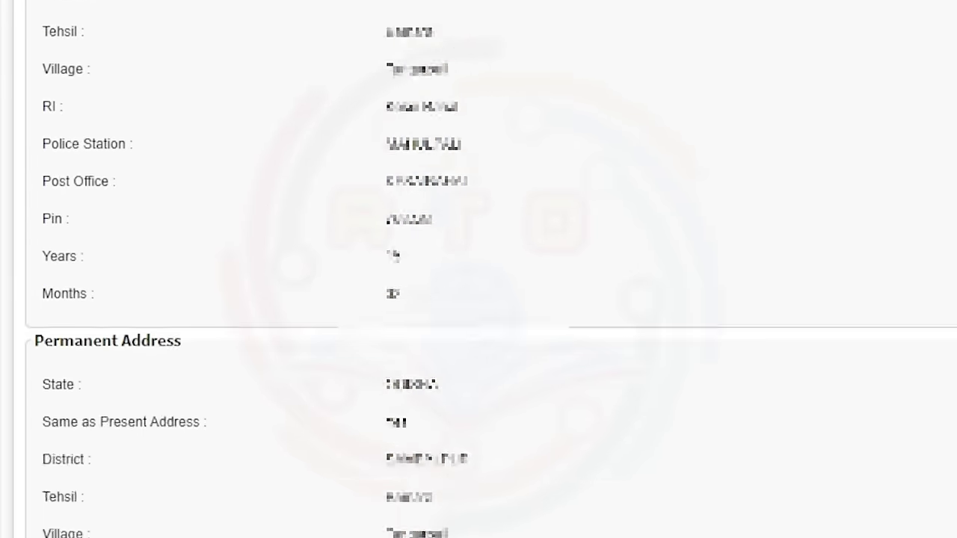
scroll(479, 299, "down", 10)
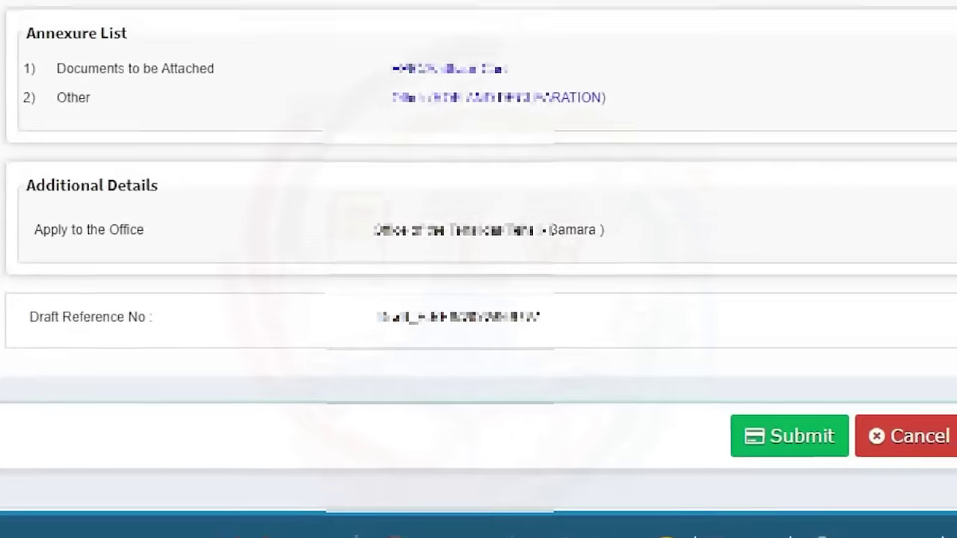
left_click(787, 445)
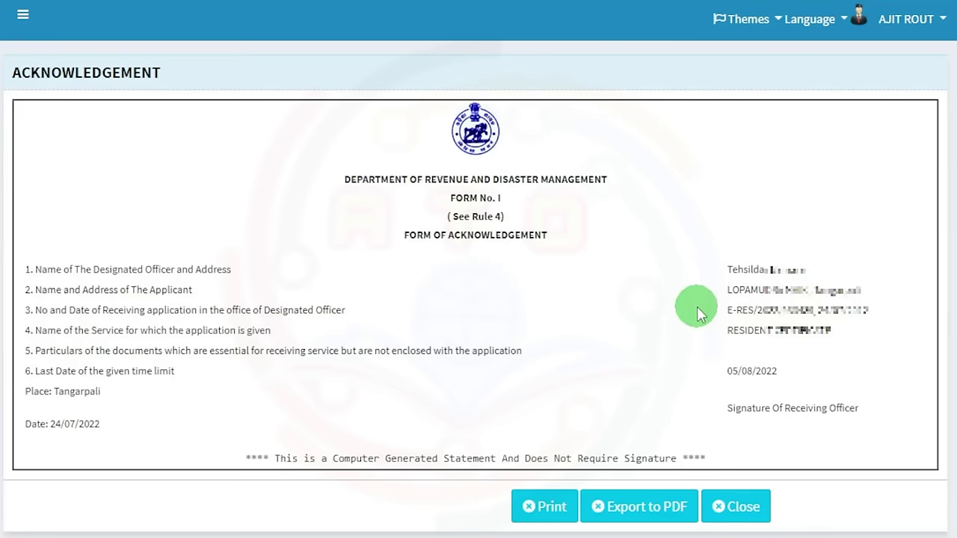
Step: Export the acknowledgement to PDF and open the downloaded file to check the application number
left_click(645, 509)
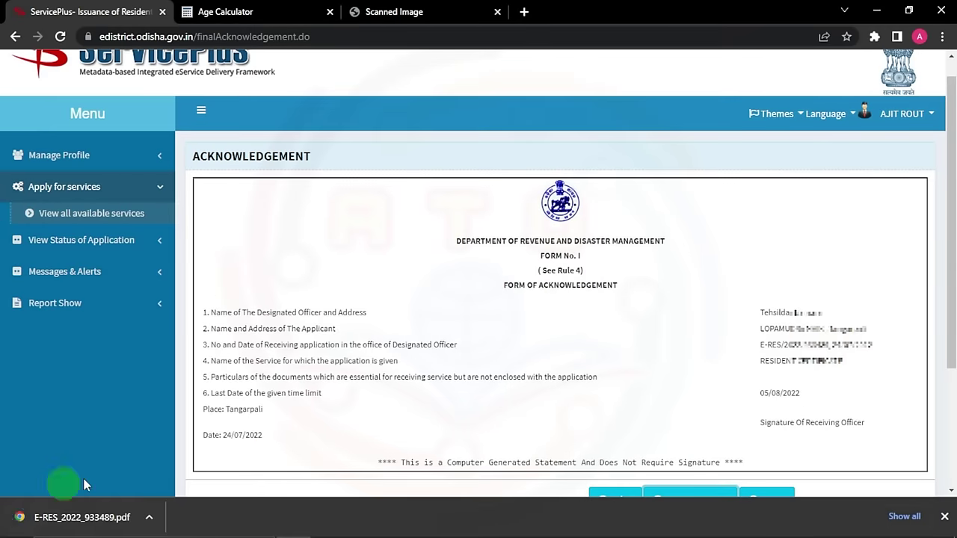
left_click(75, 518)
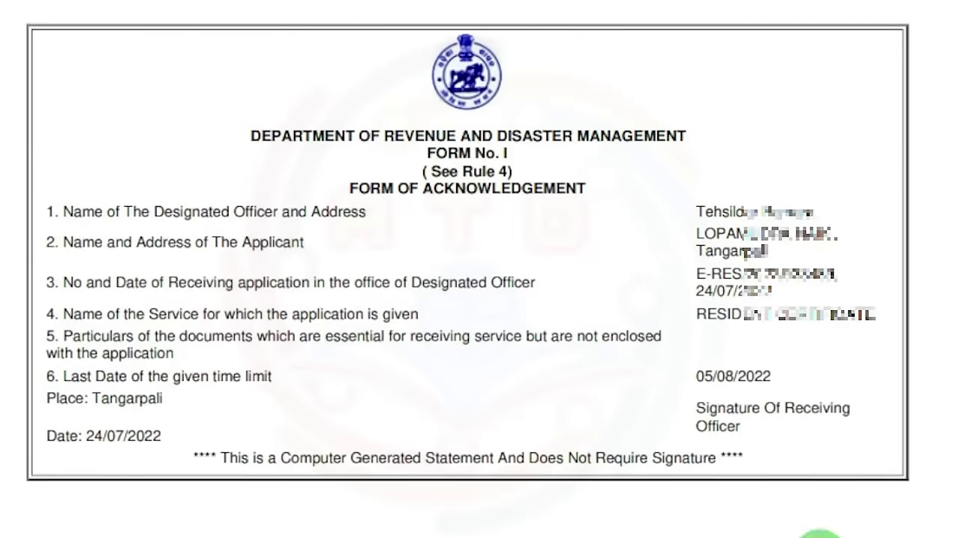
left_click(68, 303)
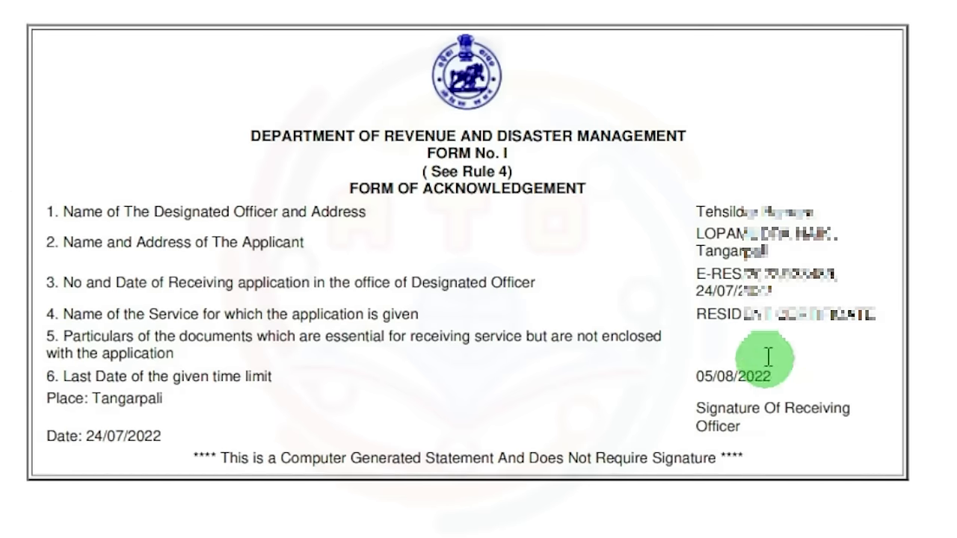
left_click_drag(695, 275, 812, 271)
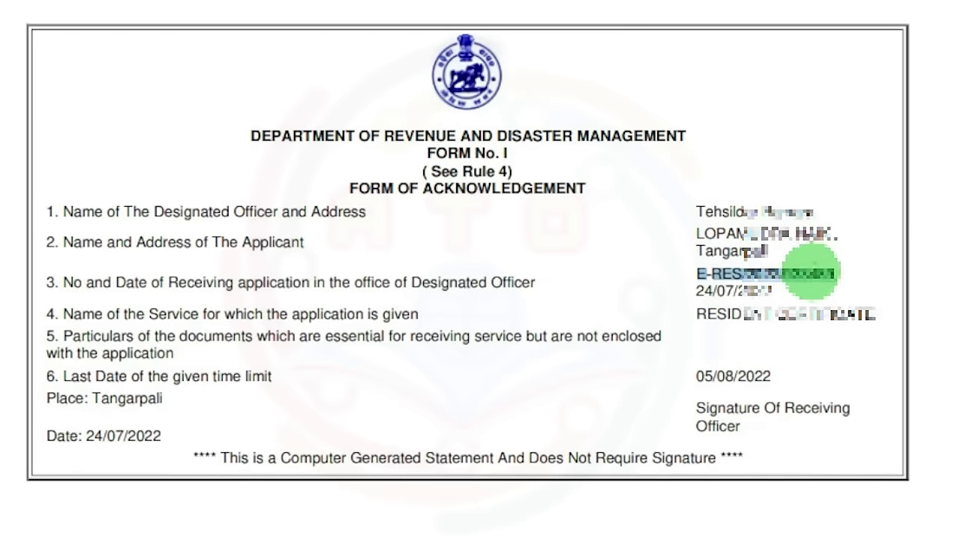
left_click(810, 275)
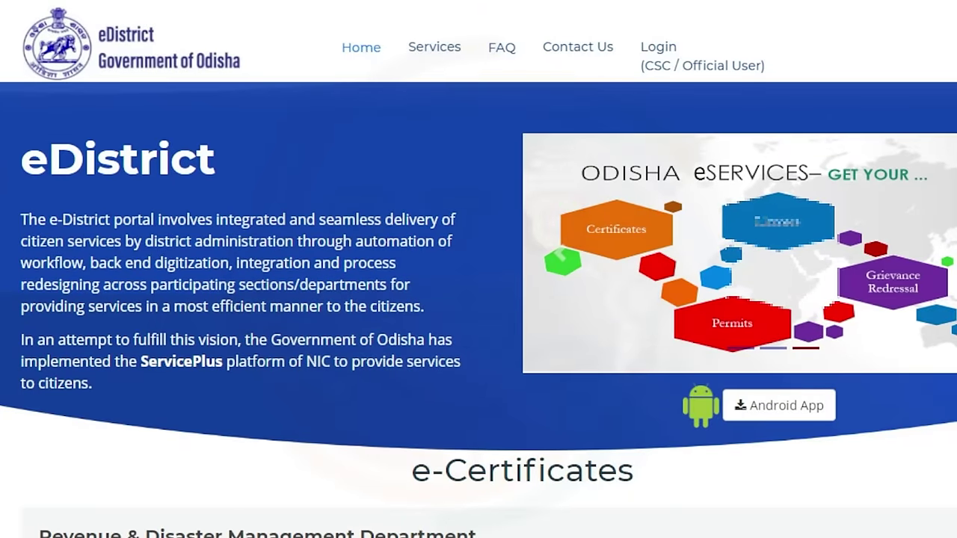
Step: Open the application status form and choose tracking by Application Reference Number
scroll(561, 161, "down", 3)
scroll(28, 427, "down", 10)
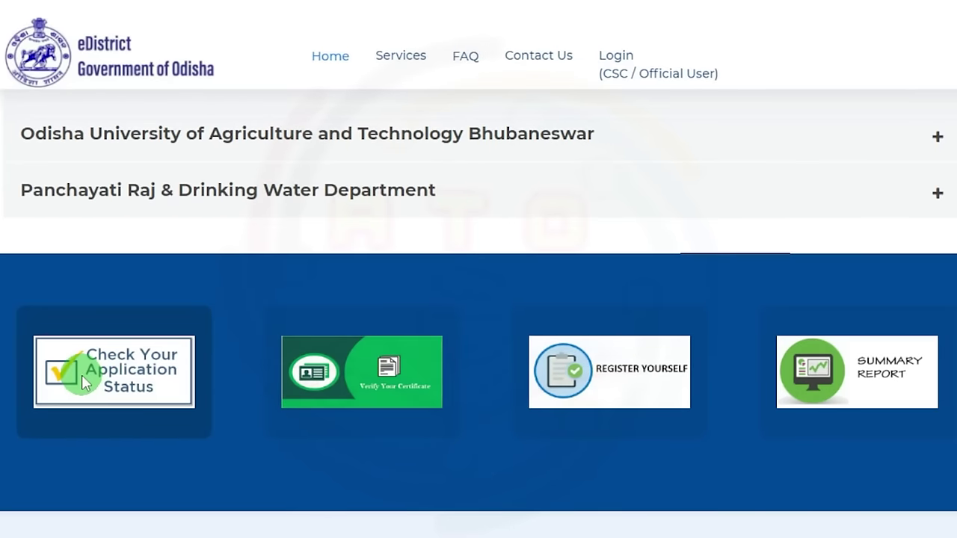
left_click(82, 375)
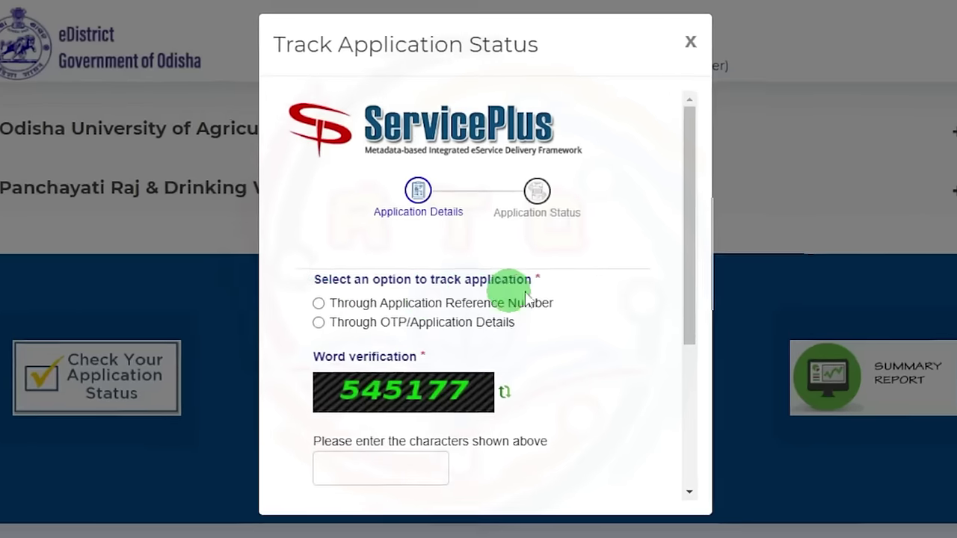
left_click(318, 302)
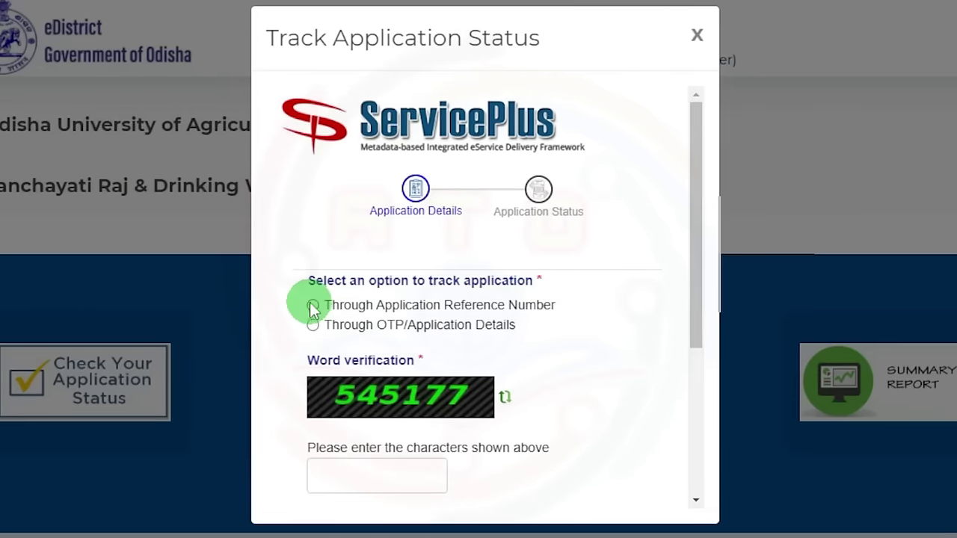
scroll(320, 299, "down", 3)
left_click(320, 299)
left_click_drag(699, 306, 720, 202)
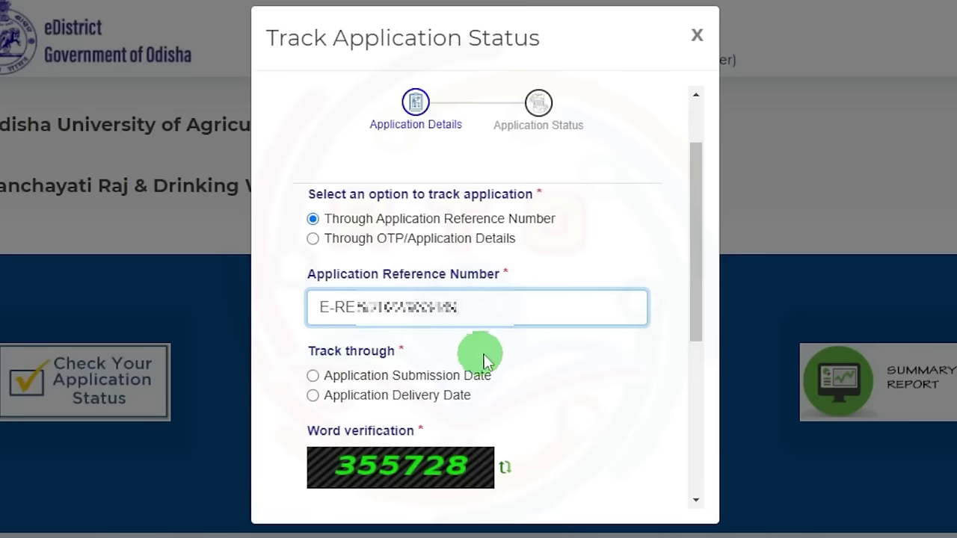
Step: Set submission date 24/07/2022, enter the word verification code and submit the status check
left_click(313, 377)
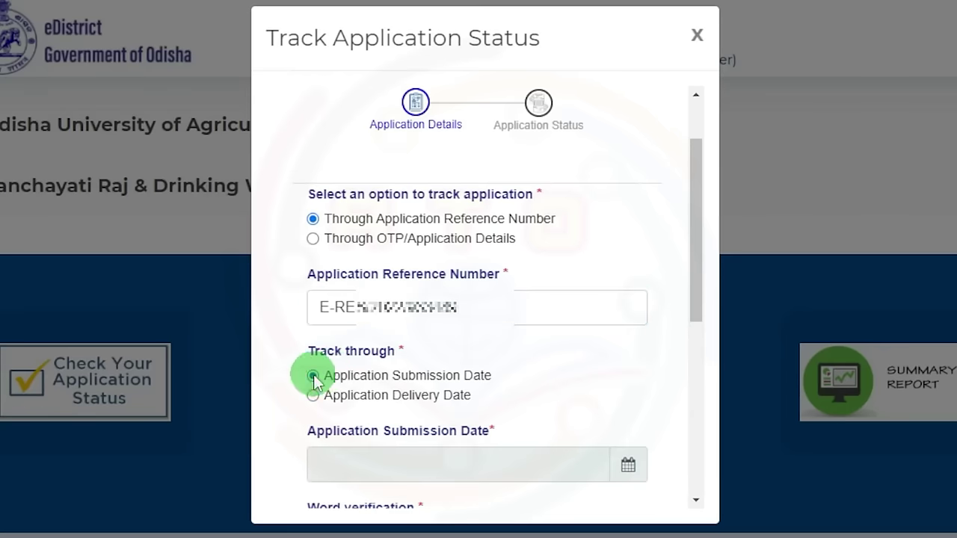
left_click(522, 464)
left_click_drag(700, 223, 712, 309)
left_click(581, 276)
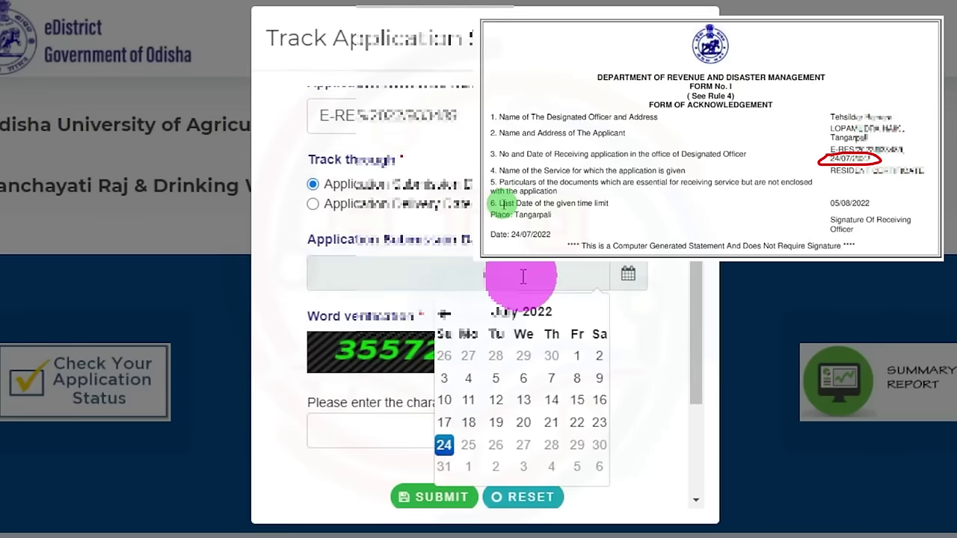
left_click(444, 506)
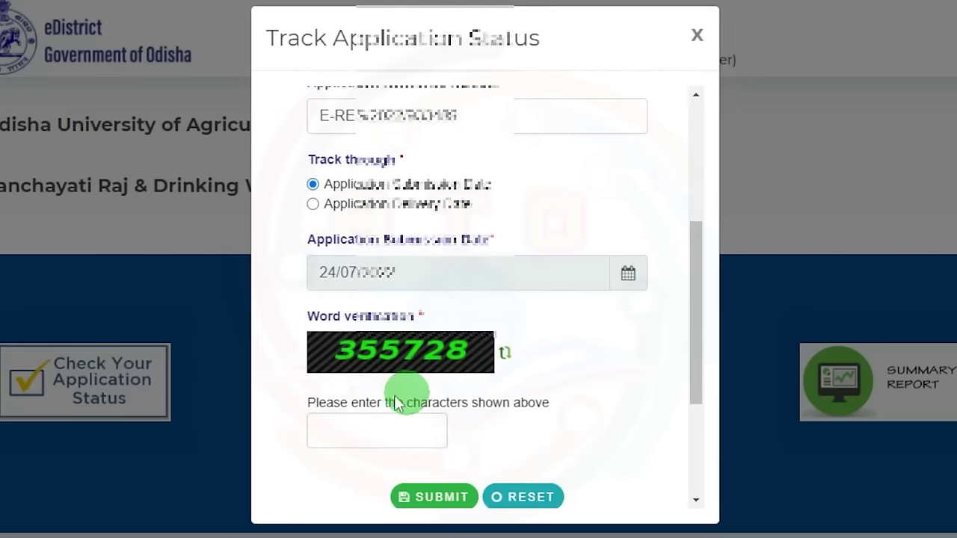
left_click(406, 443)
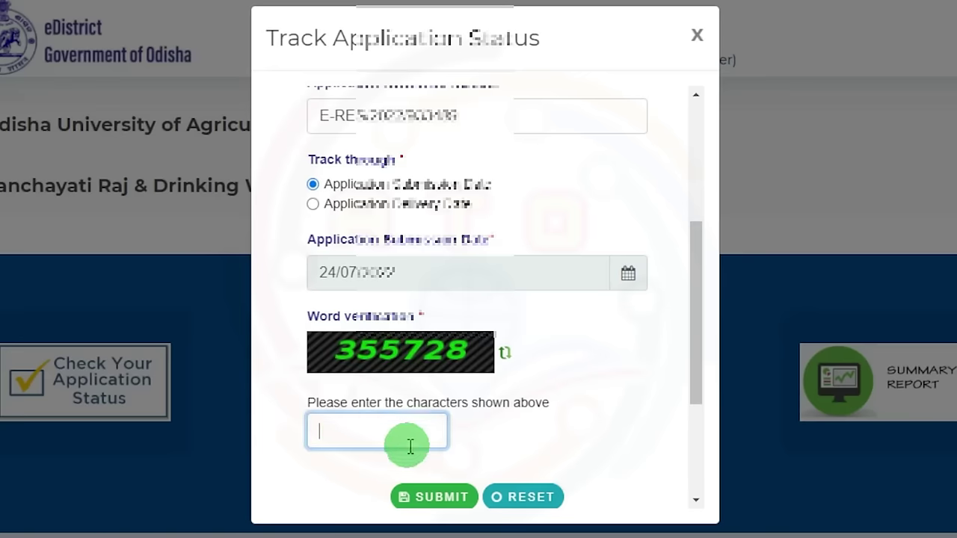
type("355728")
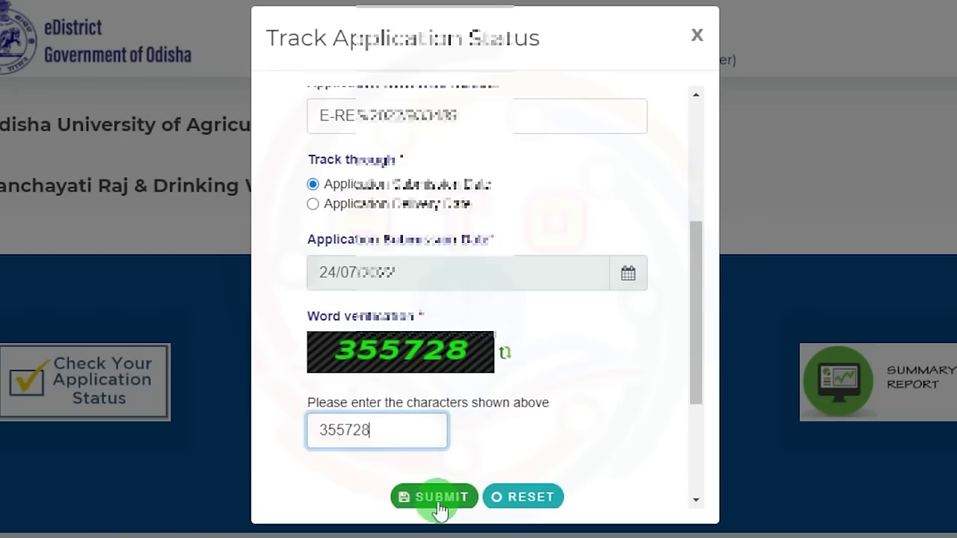
left_click(440, 502)
left_click_drag(692, 138, 725, 196)
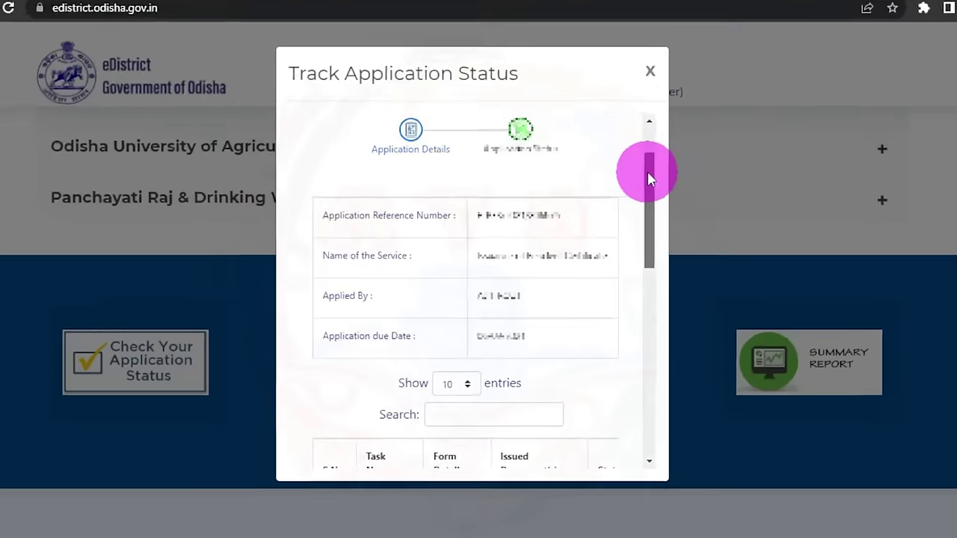
Step: Scroll the tracking results table to read Delivered for the Immediate Disposal step
left_click_drag(647, 175, 698, 271)
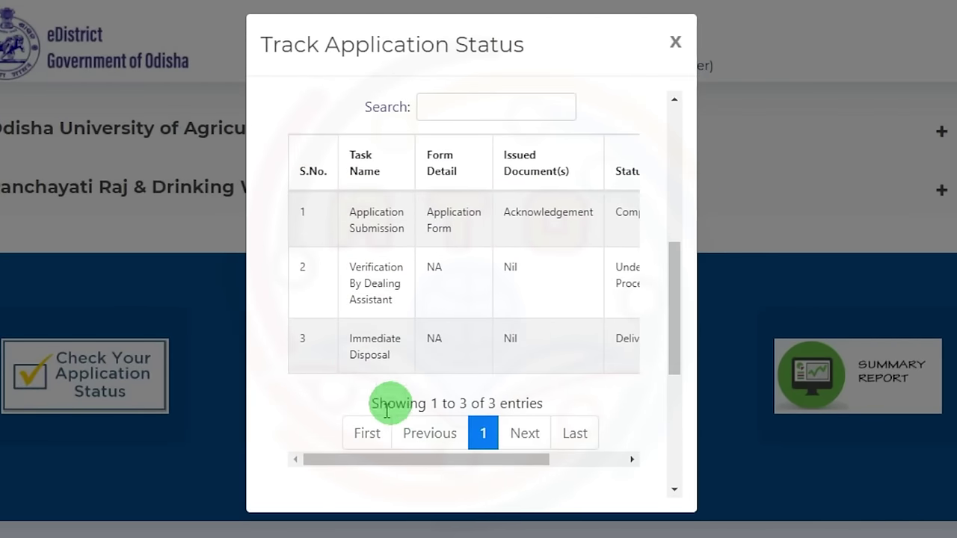
left_click_drag(357, 457, 471, 468)
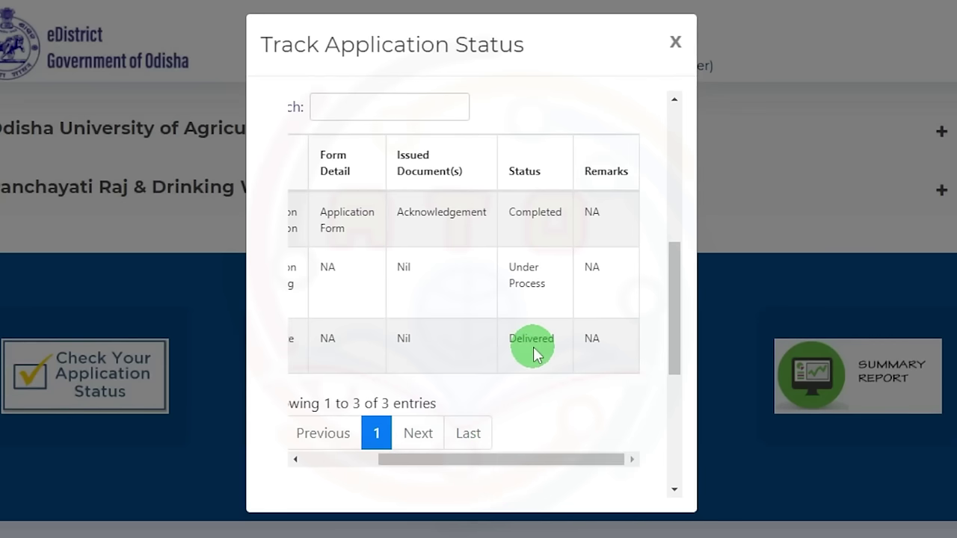
scroll(534, 354, "down", 1)
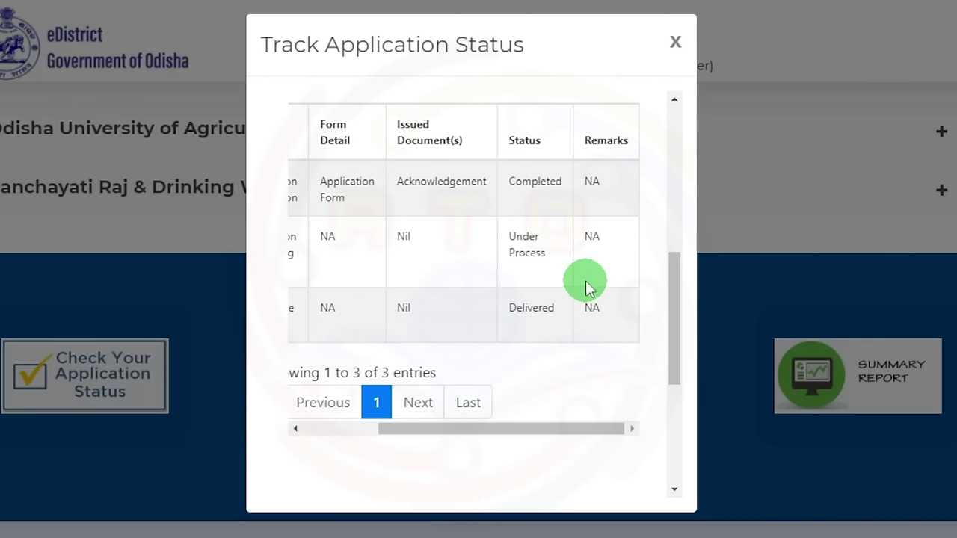
left_click_drag(543, 430, 401, 419)
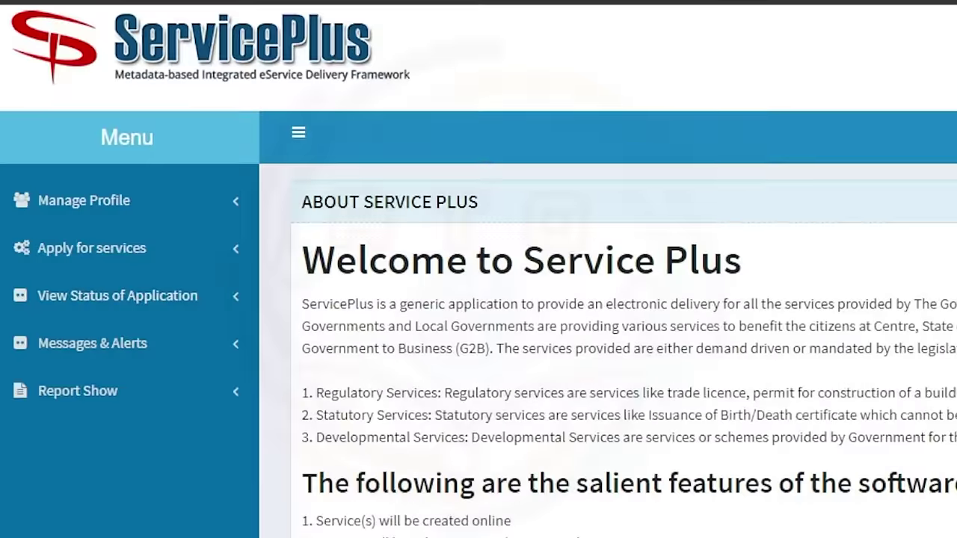
Step: Look up the Resident Certificate application by its pasted App Ref No. and fetch its Delivered record
left_click(494, 484)
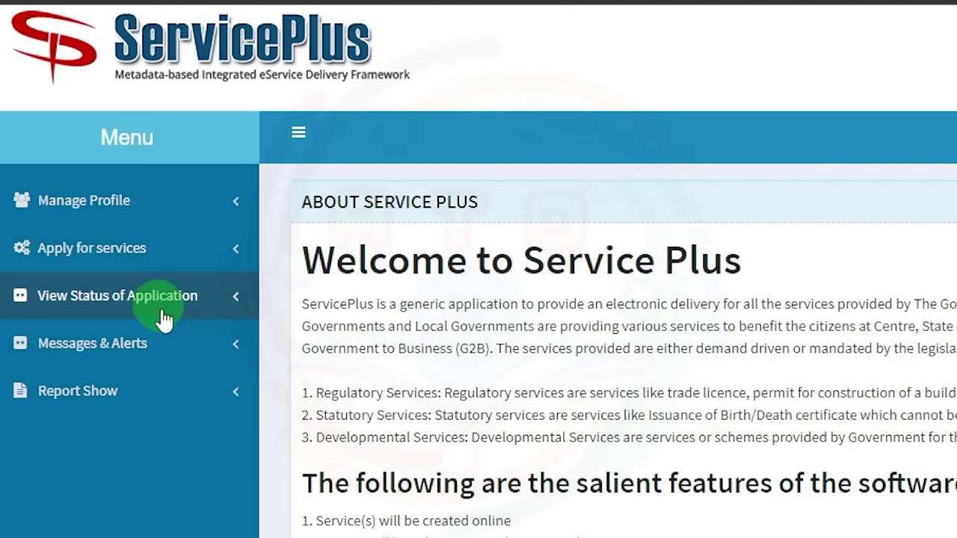
left_click(191, 316)
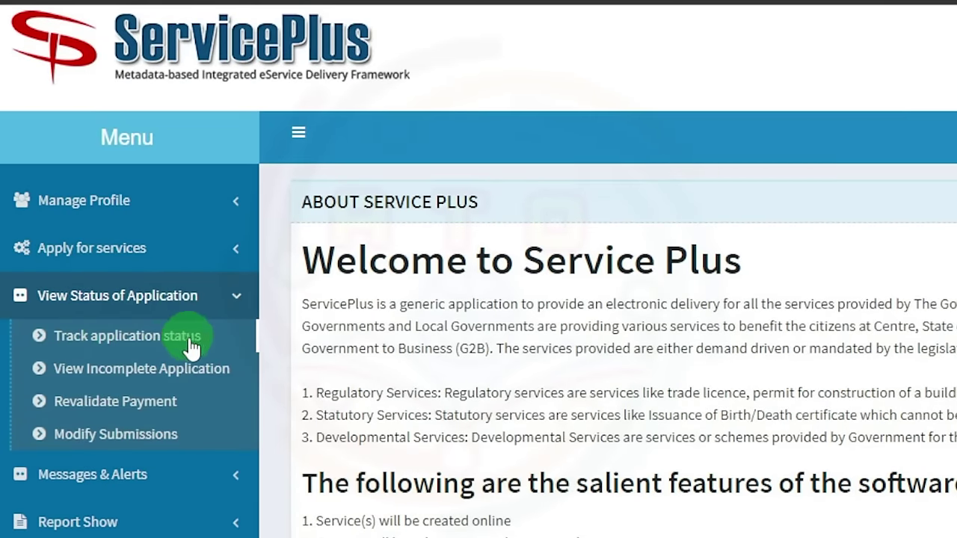
left_click(164, 346)
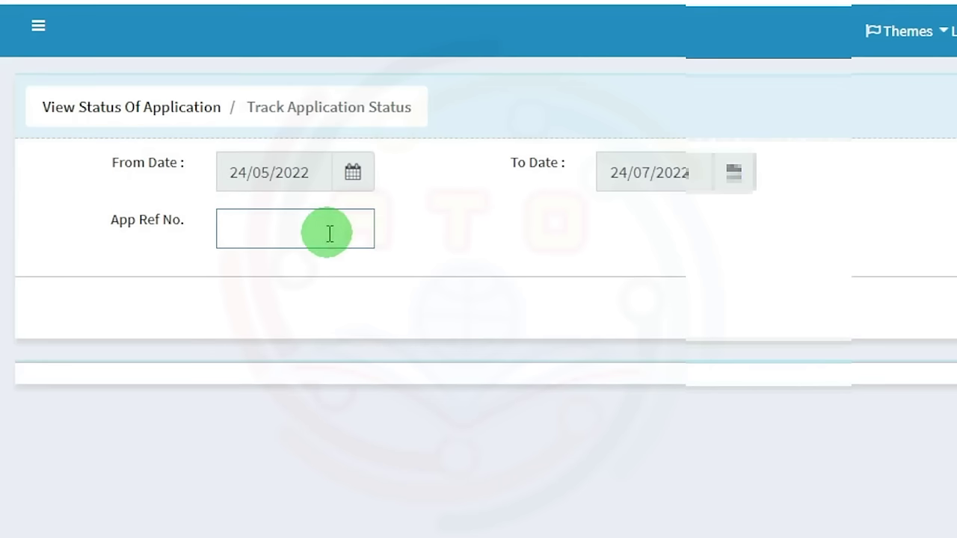
left_click(316, 231)
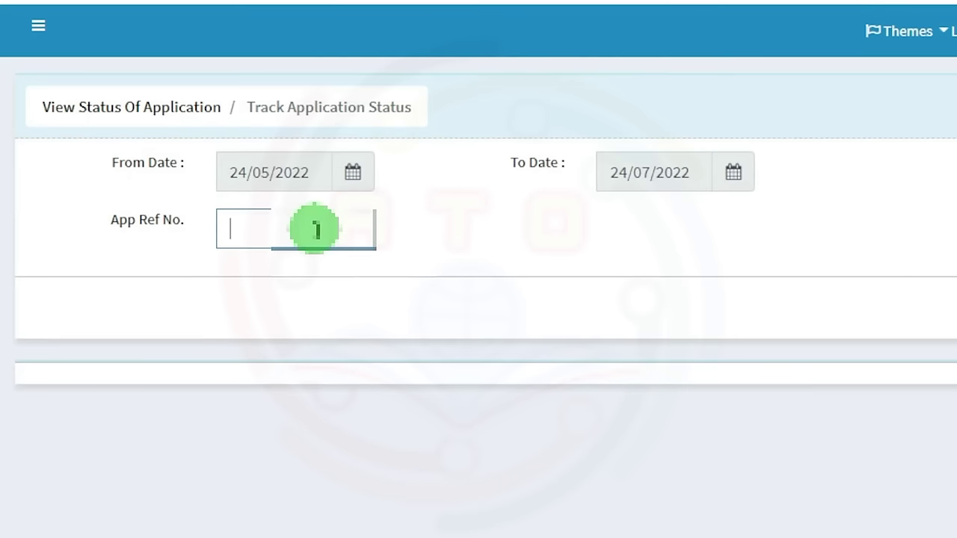
key("ctrl+v")
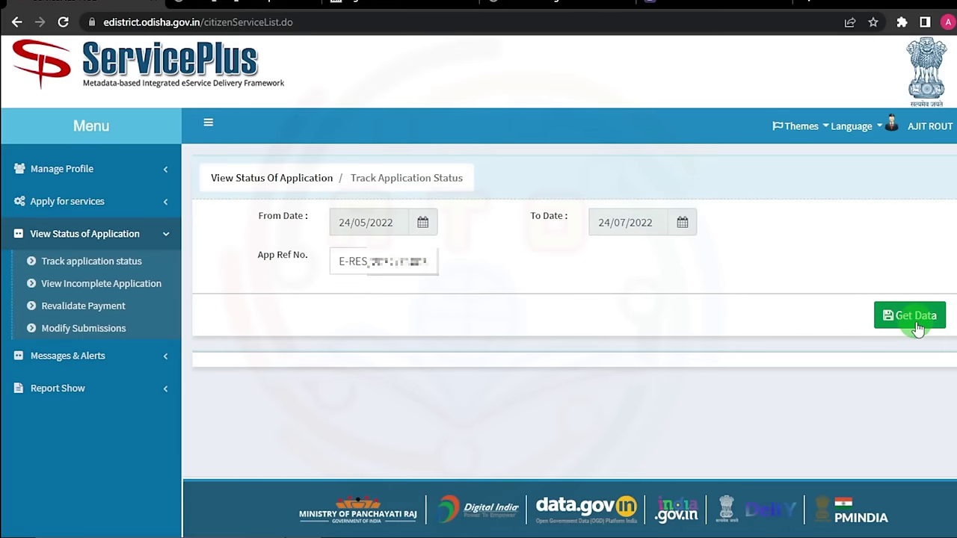
left_click(913, 320)
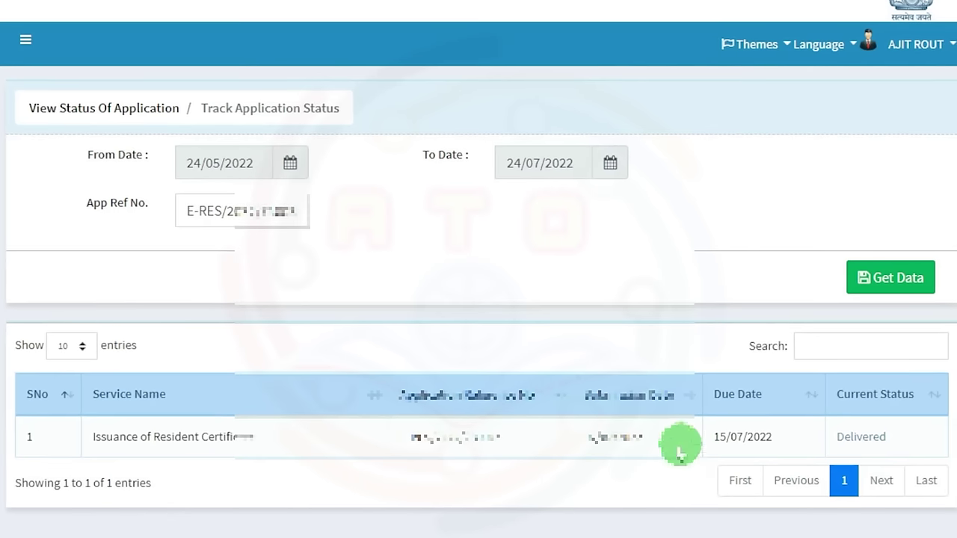
Step: Review the Delivered application's status details, then download and open the issued Resident Certificate PDF
left_click(866, 442)
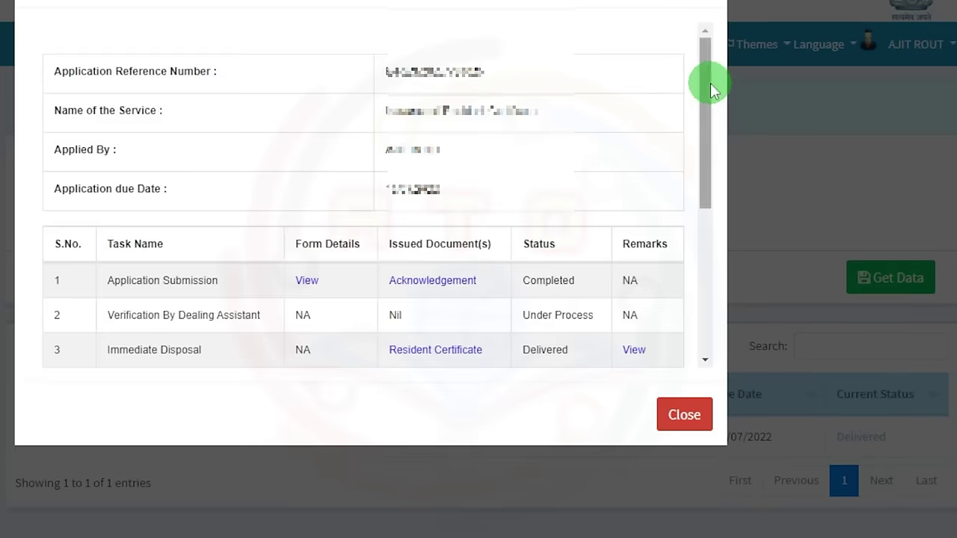
left_click_drag(711, 85, 751, 187)
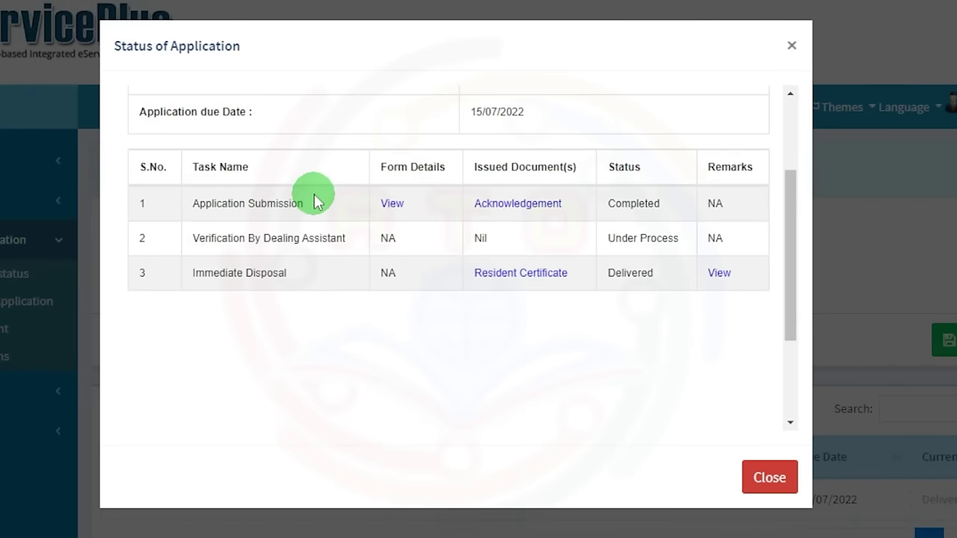
left_click_drag(187, 274, 335, 278)
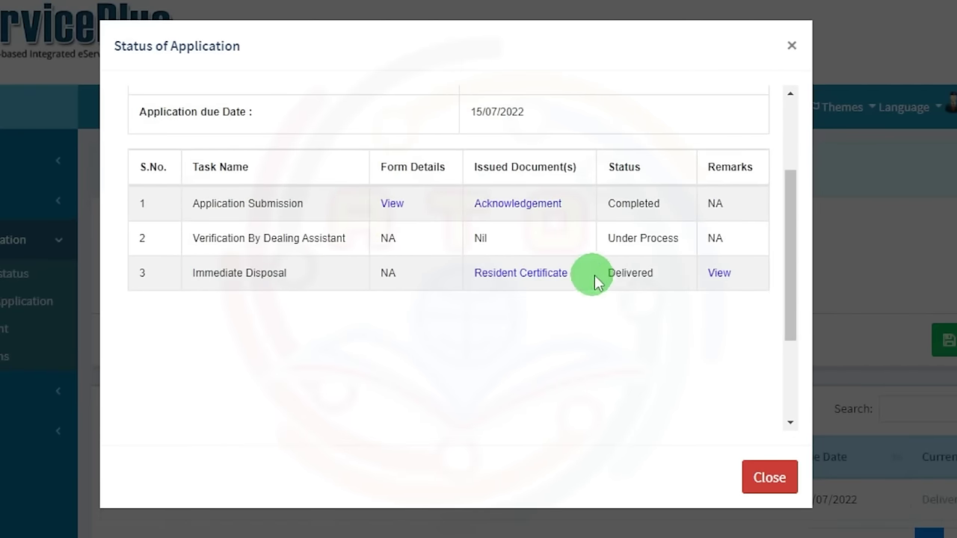
left_click_drag(602, 274, 663, 273)
left_click(664, 275)
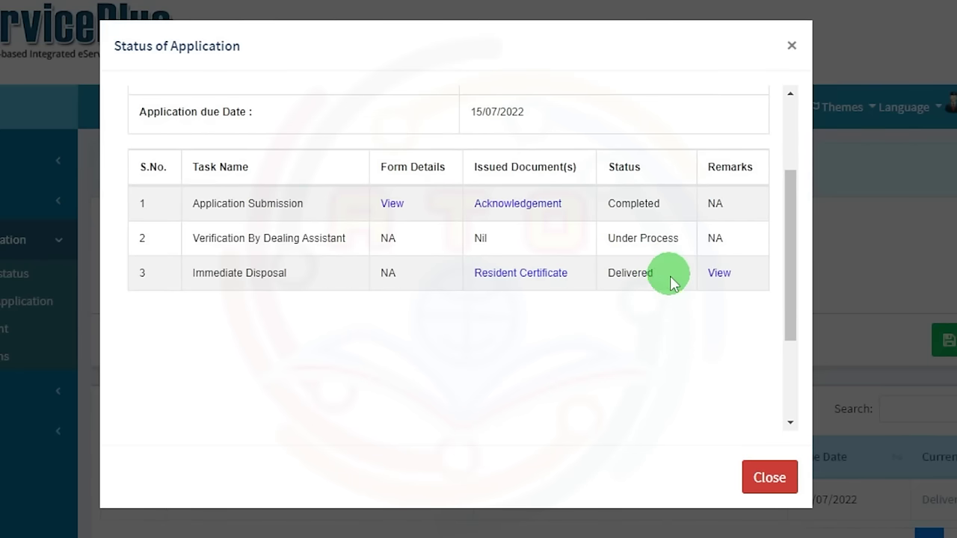
left_click(521, 274)
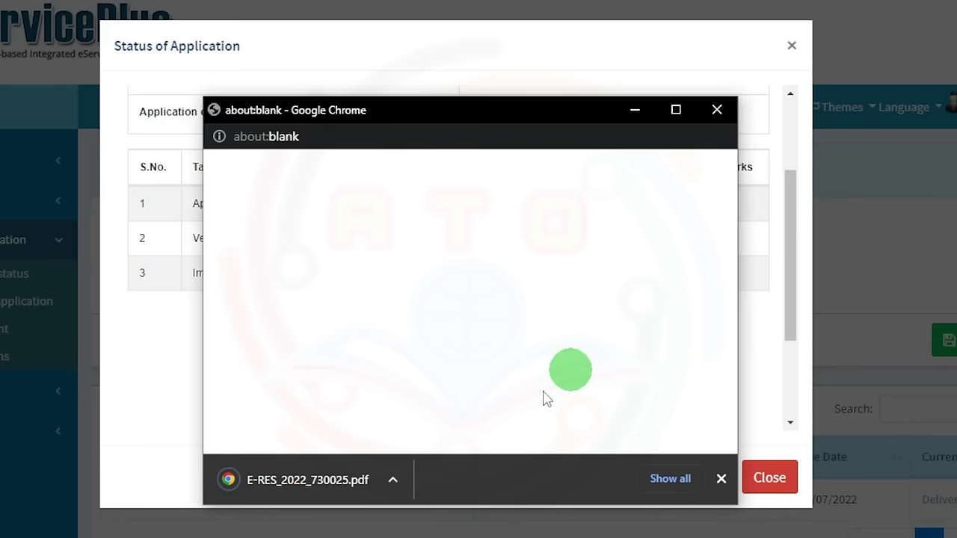
left_click(313, 487)
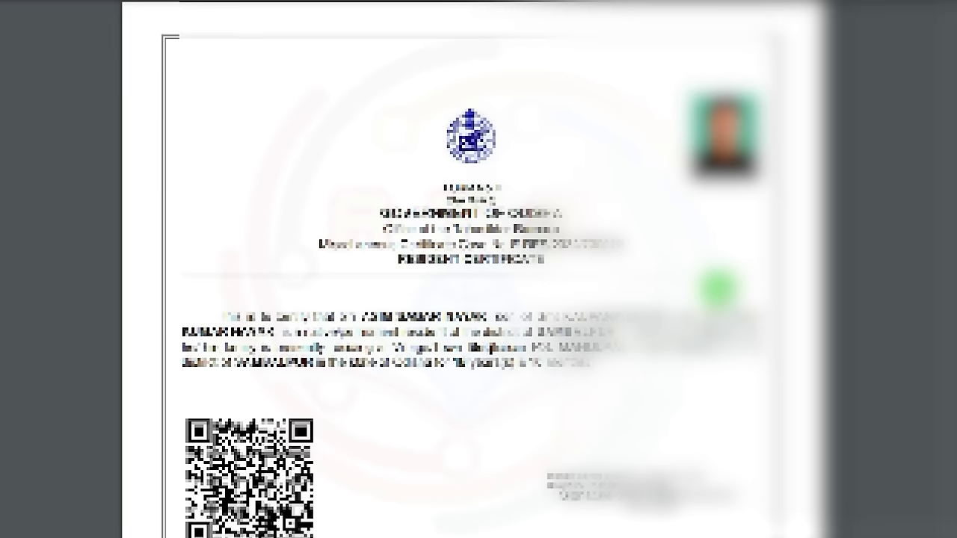
scroll(475, 269, "down", 1)
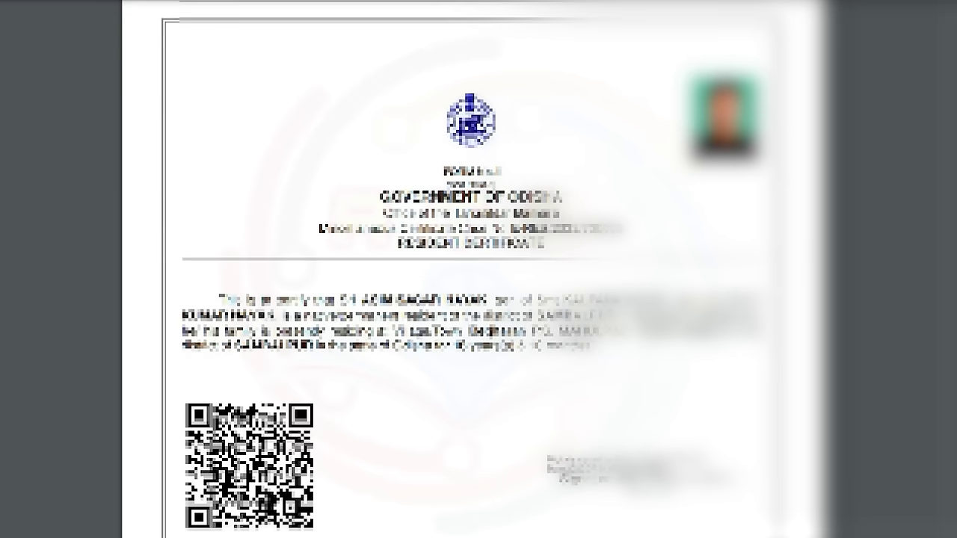